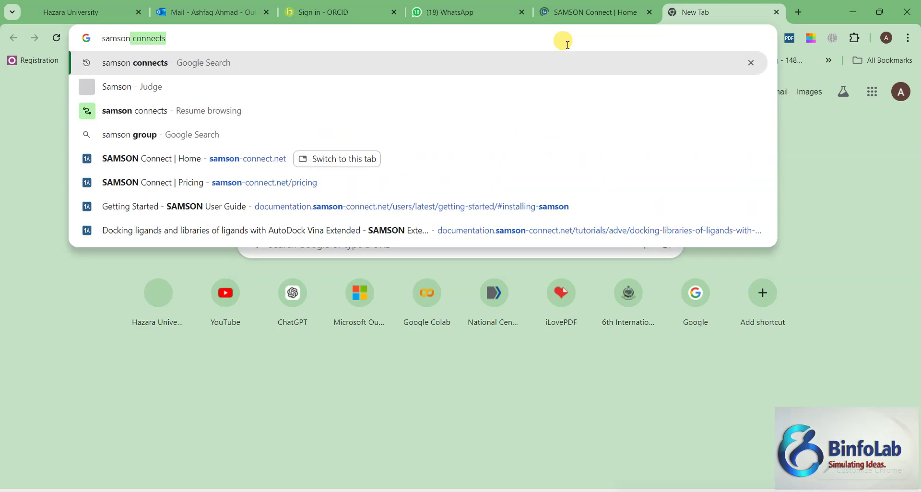
Search Google for "samson connects" and open the SAMSON Connect Extensions result in a new tab.
key("Return")
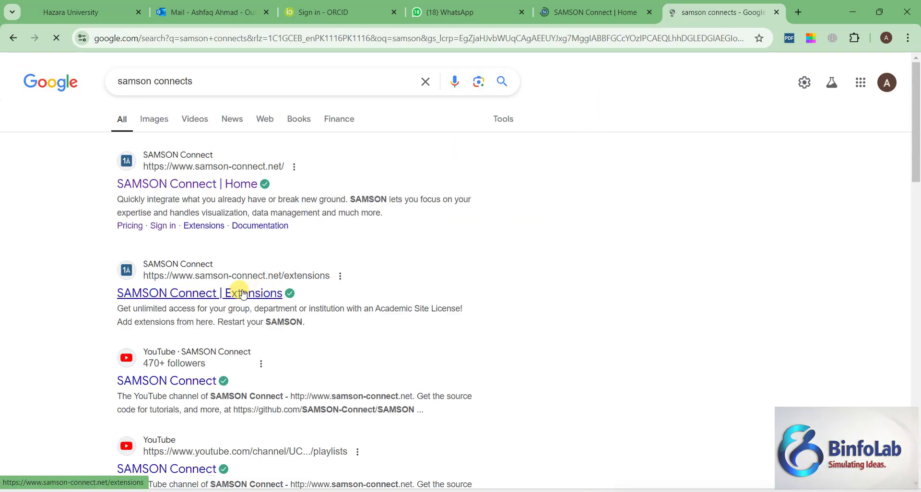
right_click(243, 294)
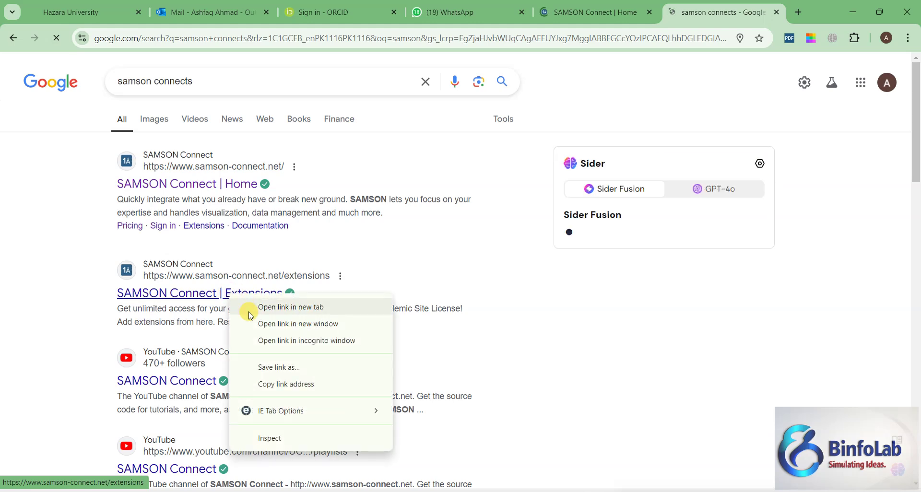
left_click(268, 305)
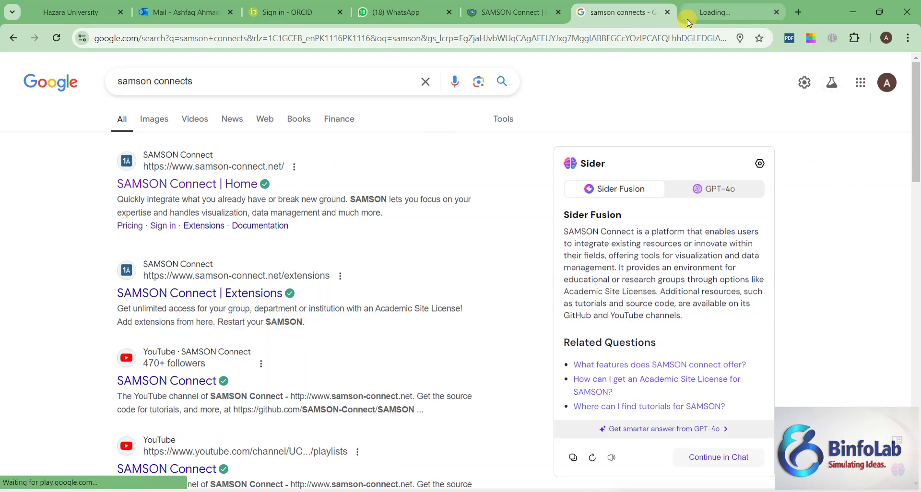
Look over the SAMSON Connect home page, including its introduction video, feature sections and the sign-in and free account form.
left_click(505, 15)
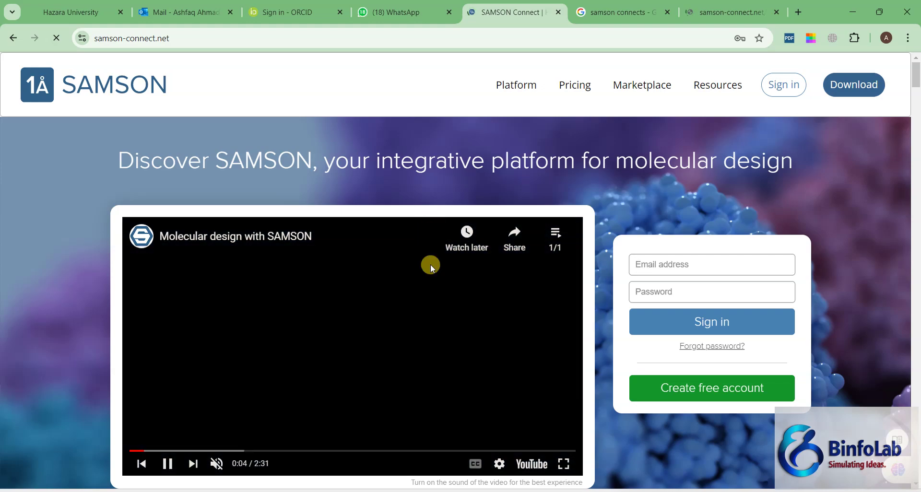
scroll(267, 347, "down", 2)
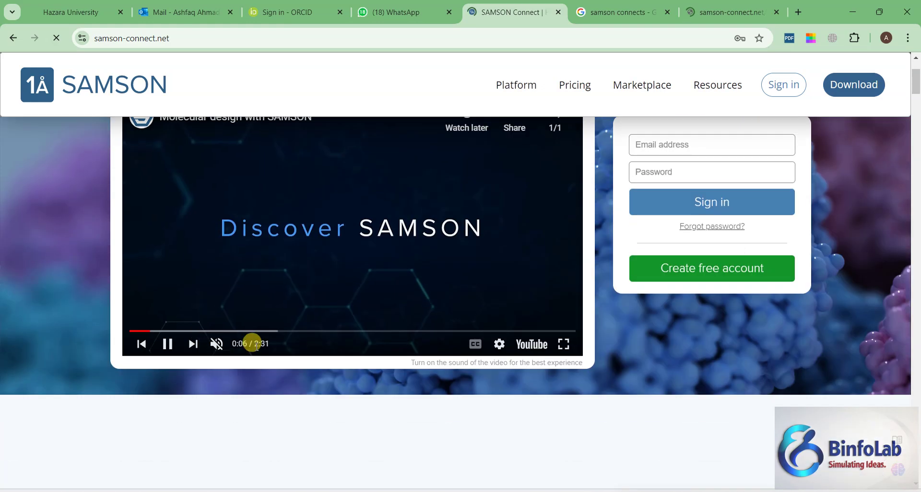
scroll(130, 329, "up", 2)
scroll(46, 349, "down", 2)
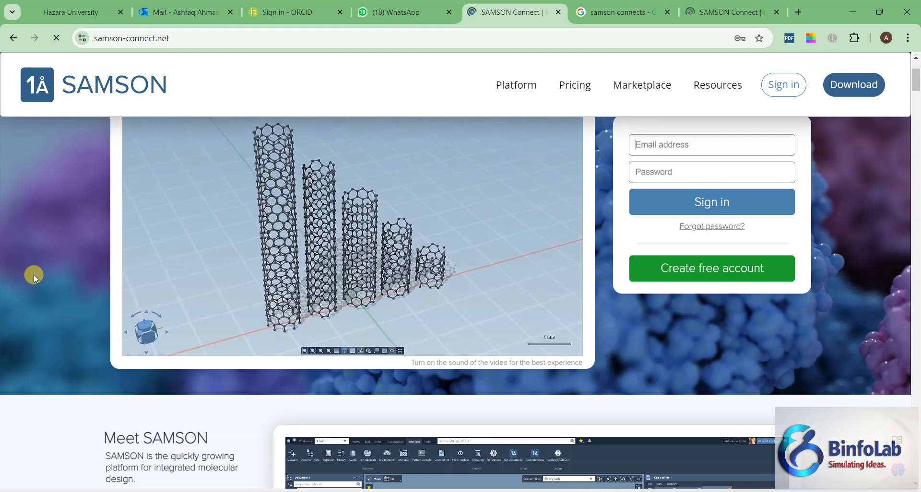
scroll(20, 276, "up", 2)
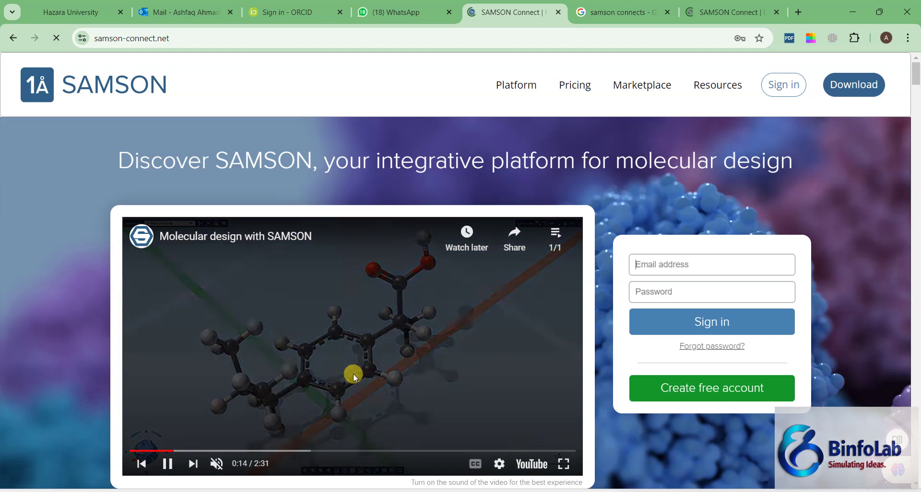
scroll(351, 319, "down", 1)
scroll(349, 319, "down", 15)
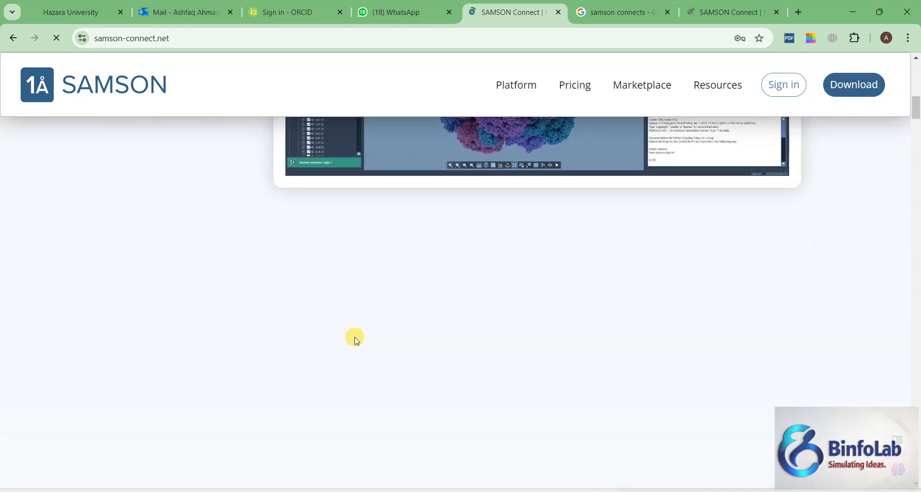
scroll(356, 339, "down", 15)
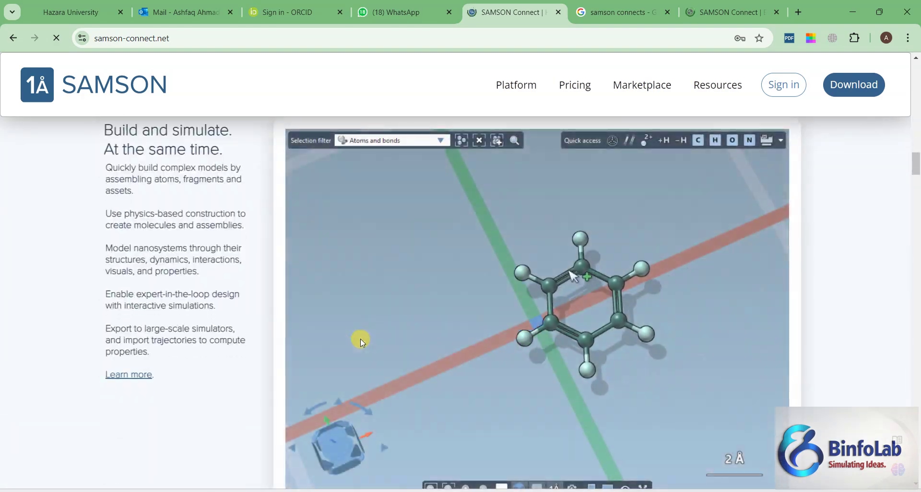
scroll(353, 297, "up", 20)
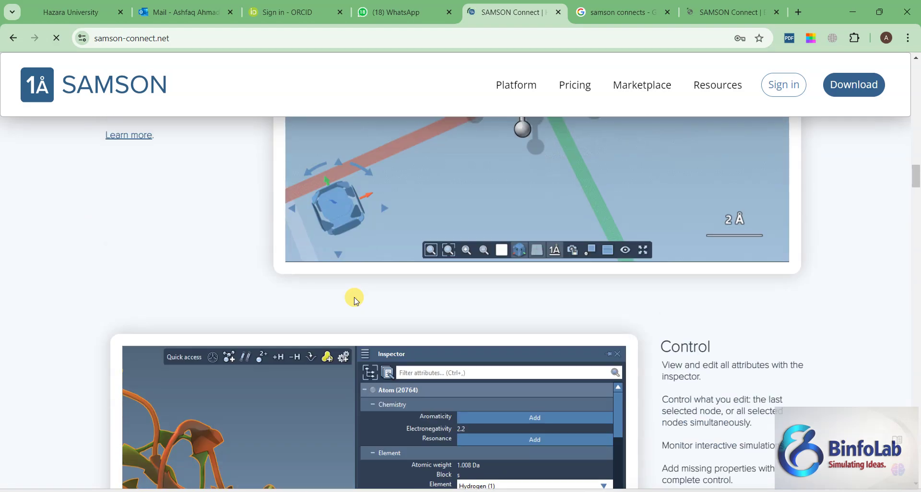
scroll(354, 293, "up", 4)
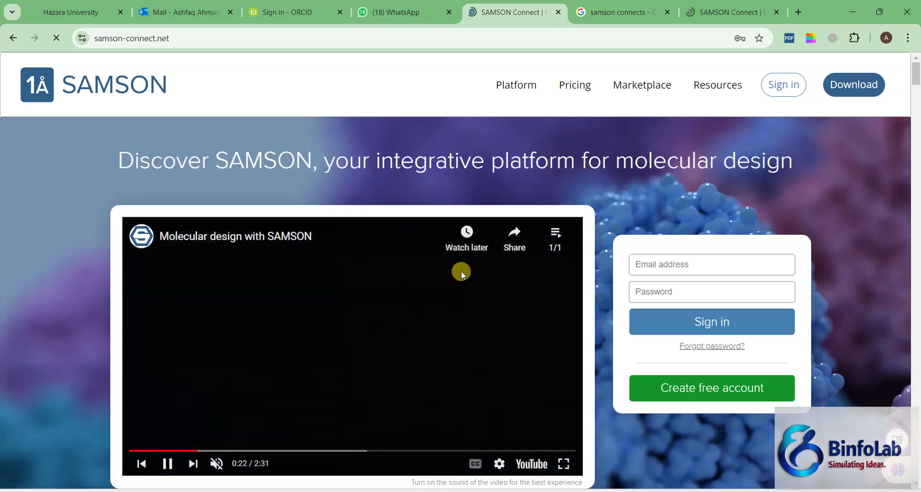
left_click(673, 258)
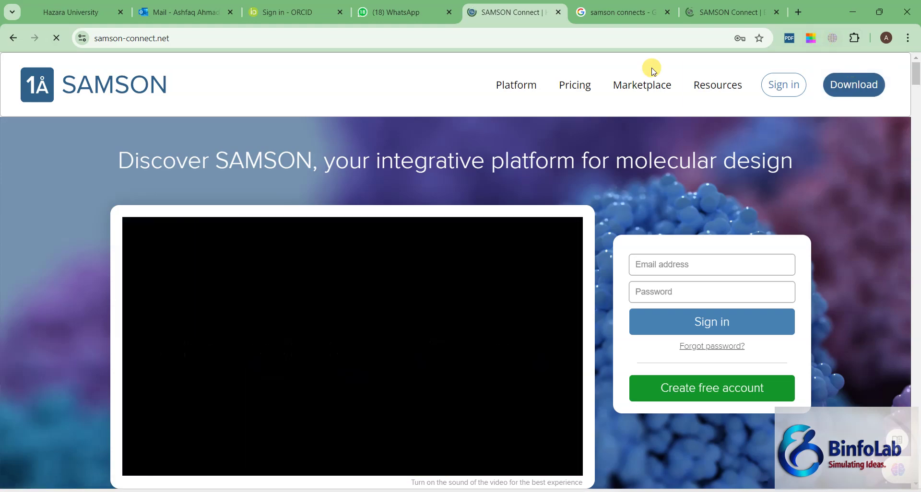
Switch to the SAMSON Connect extensions page and examine the featured extensions.
left_click(717, 15)
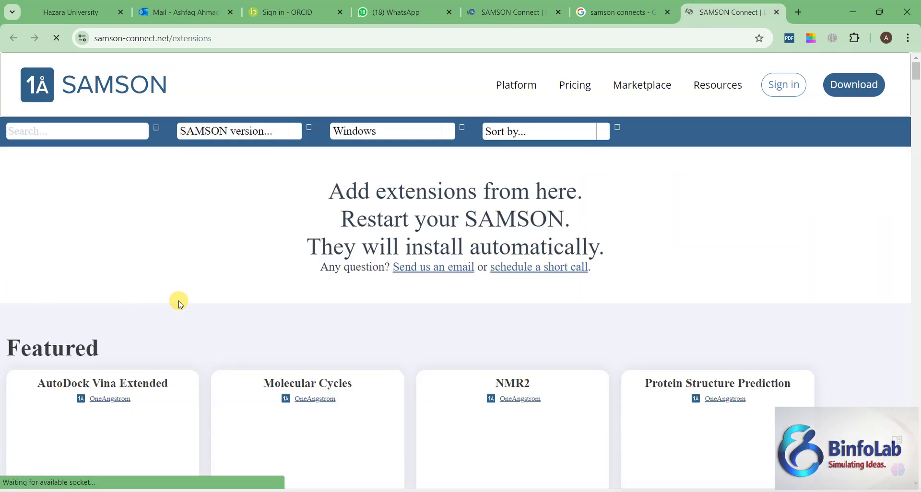
scroll(178, 301, "down", 3)
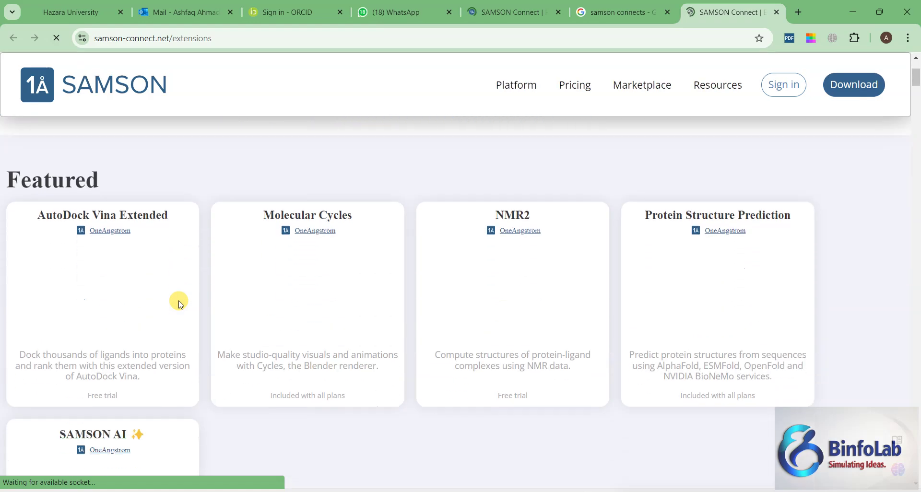
scroll(178, 301, "up", 3)
scroll(179, 301, "down", 3)
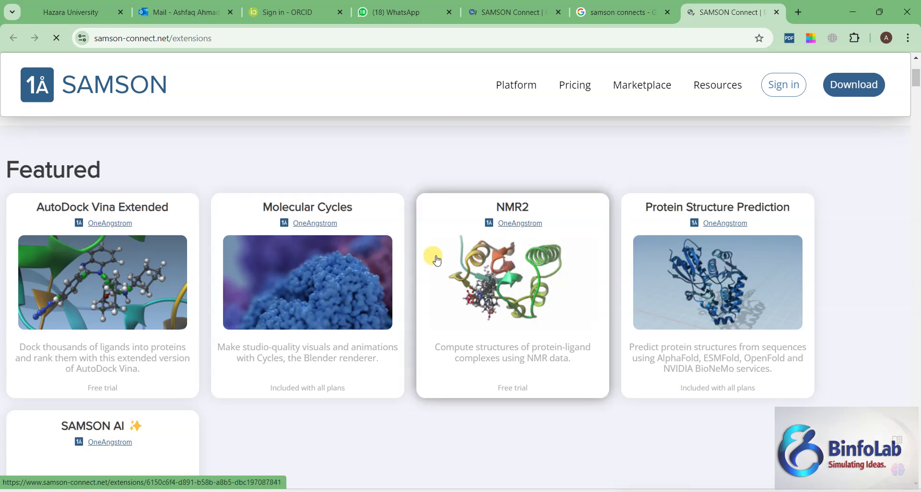
Examine the Life science extensions, including their descriptions and whether each is free, a free trial or included with plans.
scroll(483, 278, "down", 5)
scroll(45, 322, "down", 5)
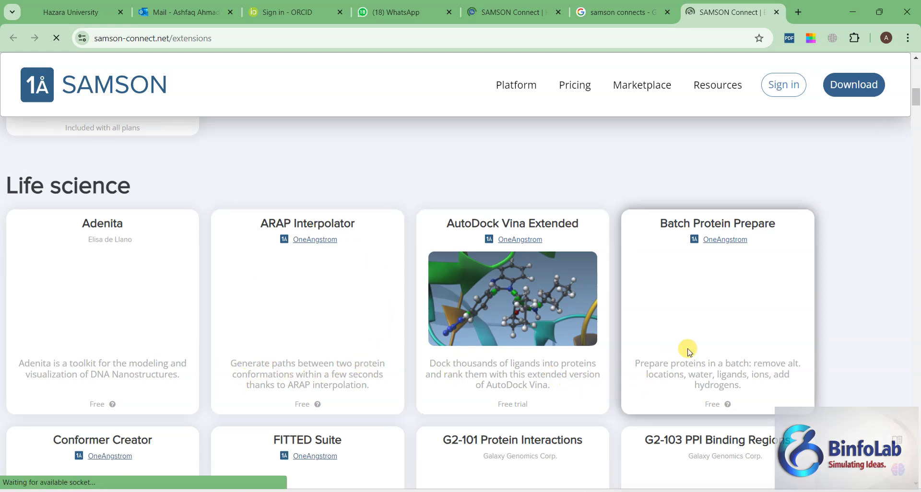
scroll(547, 342, "down", 3)
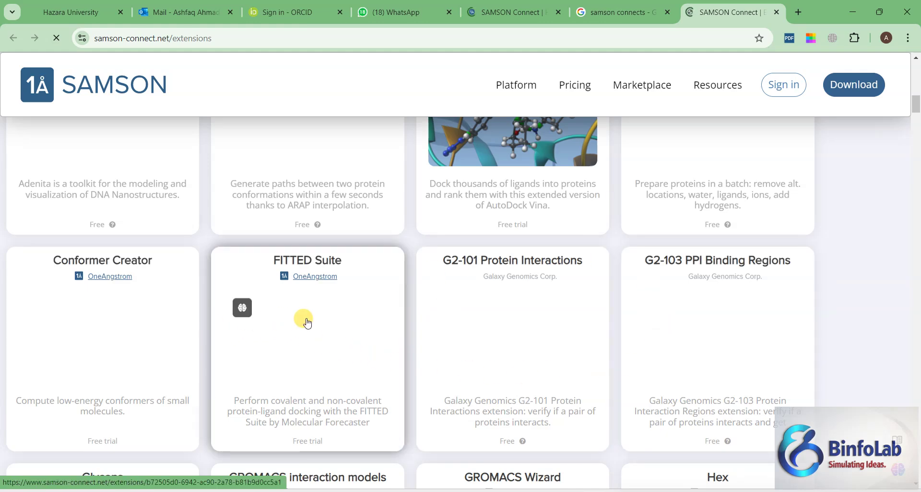
scroll(132, 331, "down", 5)
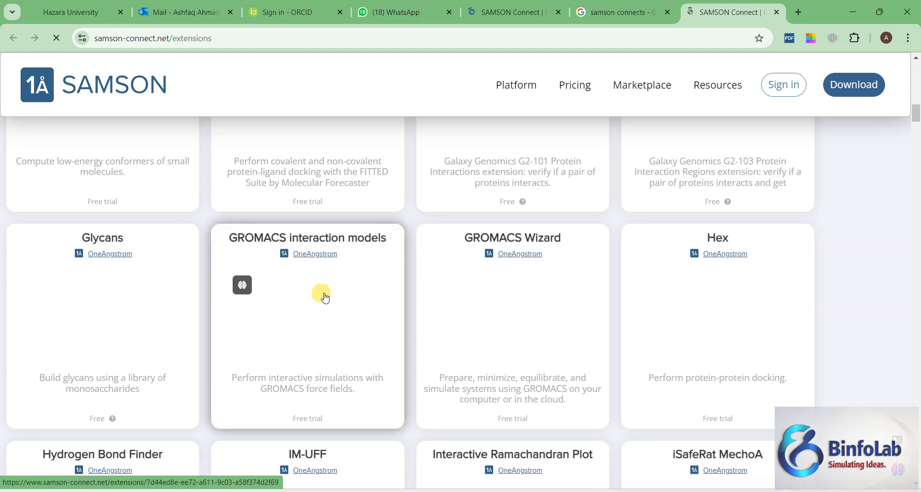
scroll(493, 298, "down", 4)
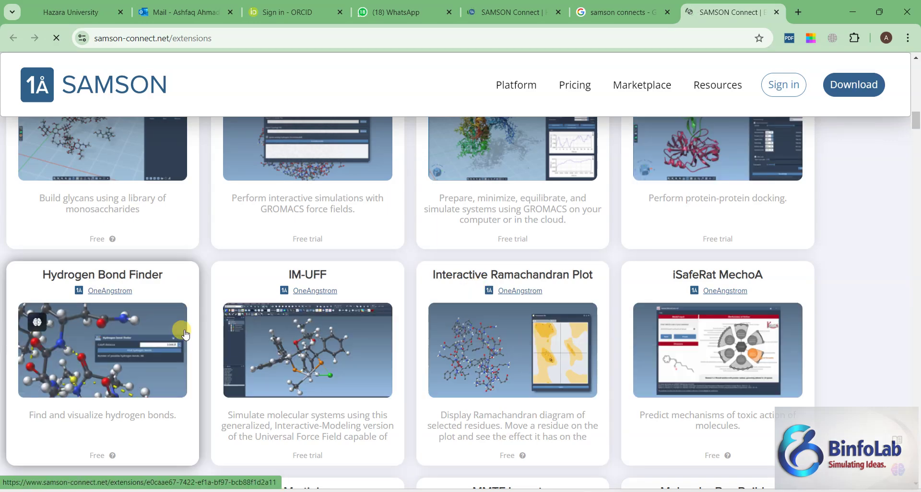
scroll(192, 326, "down", 6)
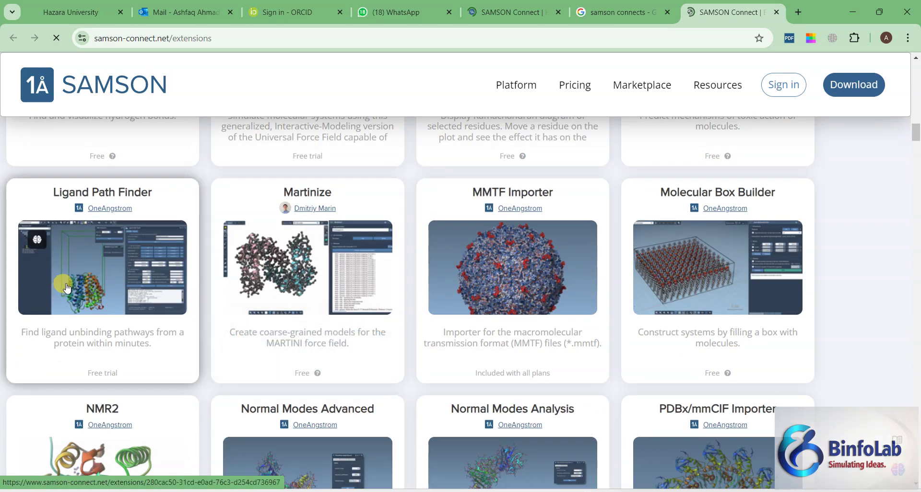
scroll(241, 226, "up", 1)
scroll(61, 272, "down", 5)
scroll(65, 263, "up", 4)
left_click(127, 374)
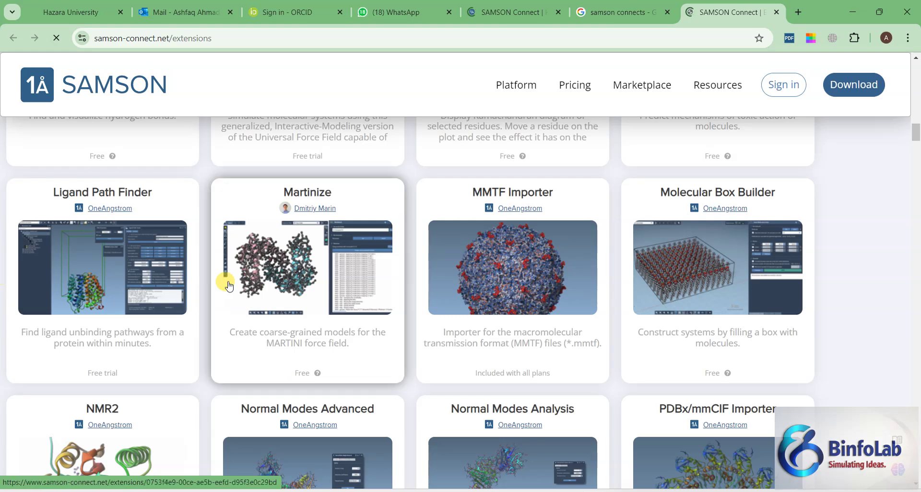
scroll(345, 250, "up", 6)
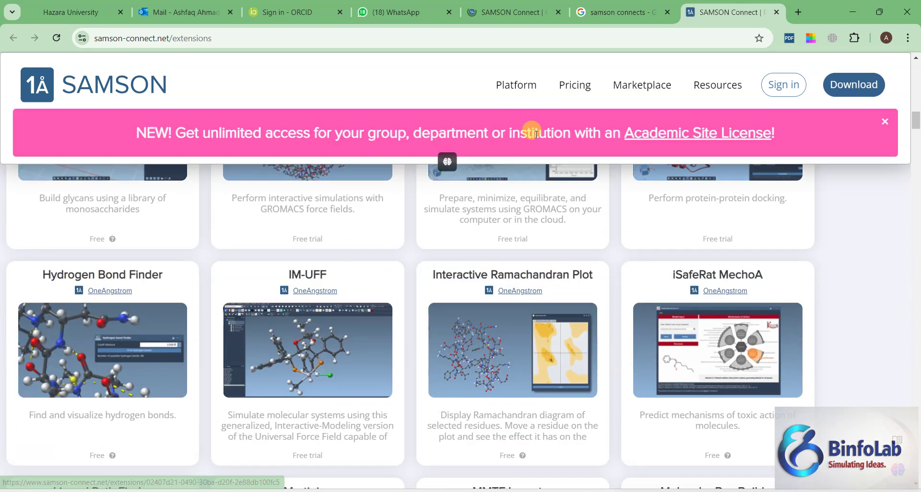
scroll(489, 206, "up", 8)
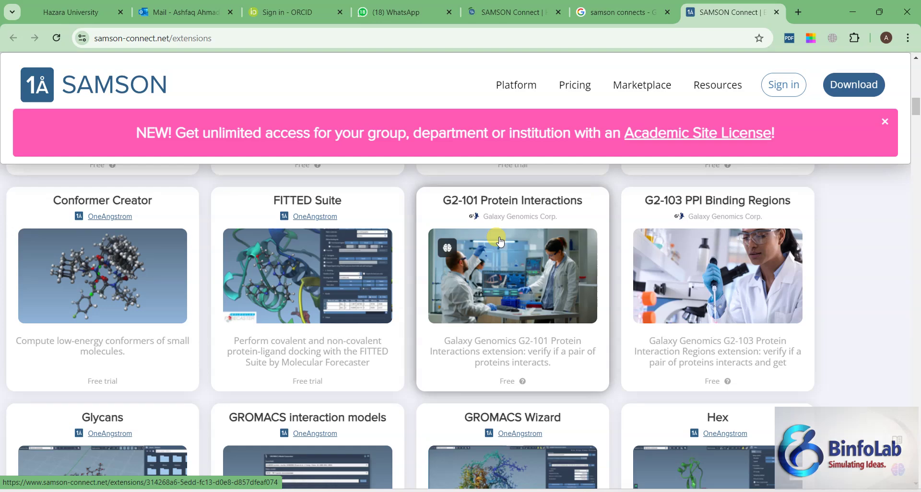
Minimize the browser, launch the SAMSON desktop application and narrow the SAMSON AI panel to enlarge the viewport.
left_click(853, 11)
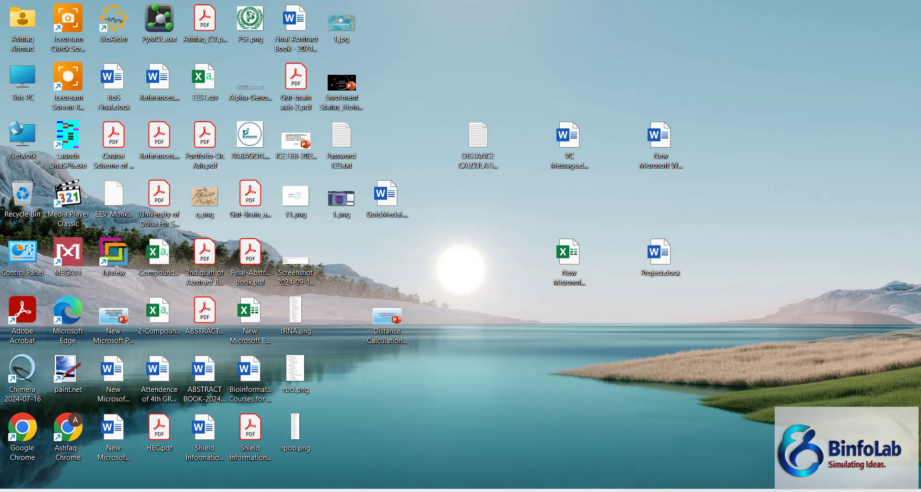
key("super+s")
type("samson")
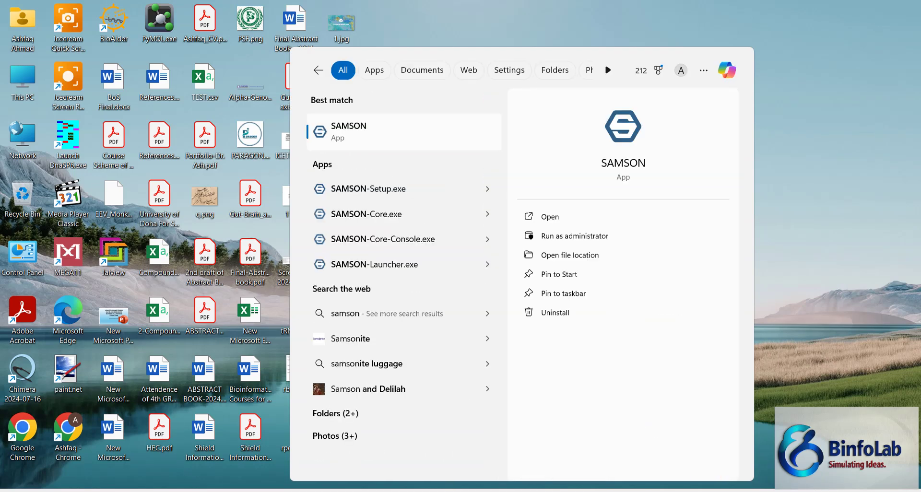
left_click(555, 216)
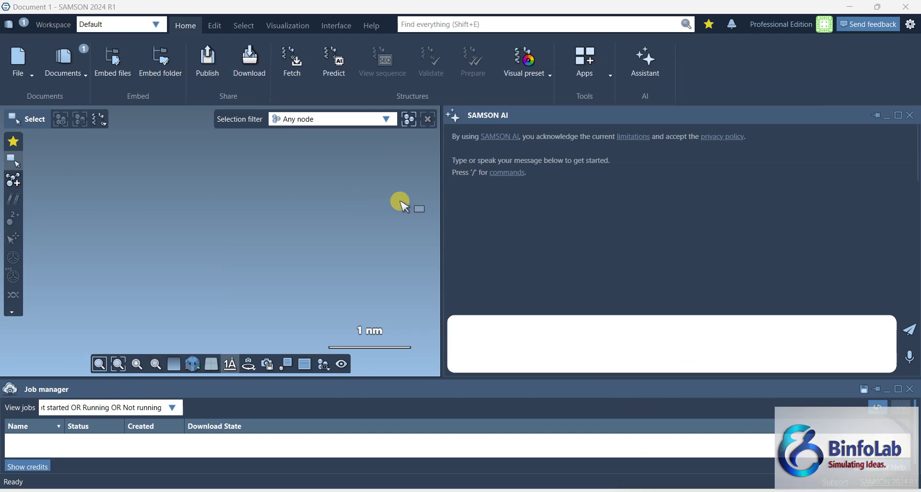
left_click_drag(441, 217, 780, 239)
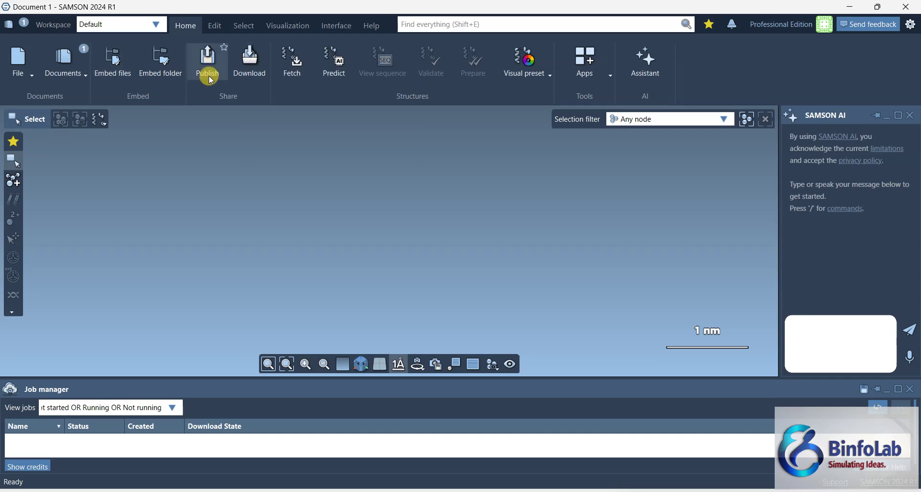
Review the commands available for structures, visual presets, editing, selection, visualization, interface windows and help.
left_click(187, 28)
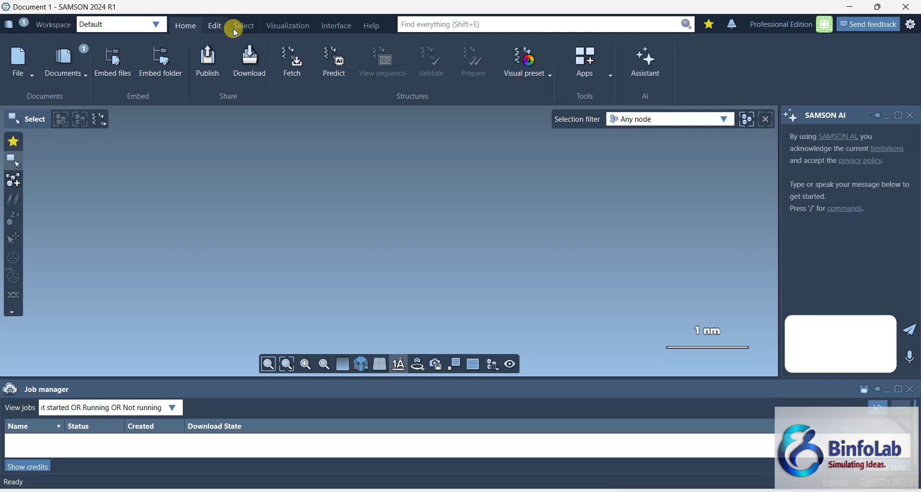
left_click(546, 77)
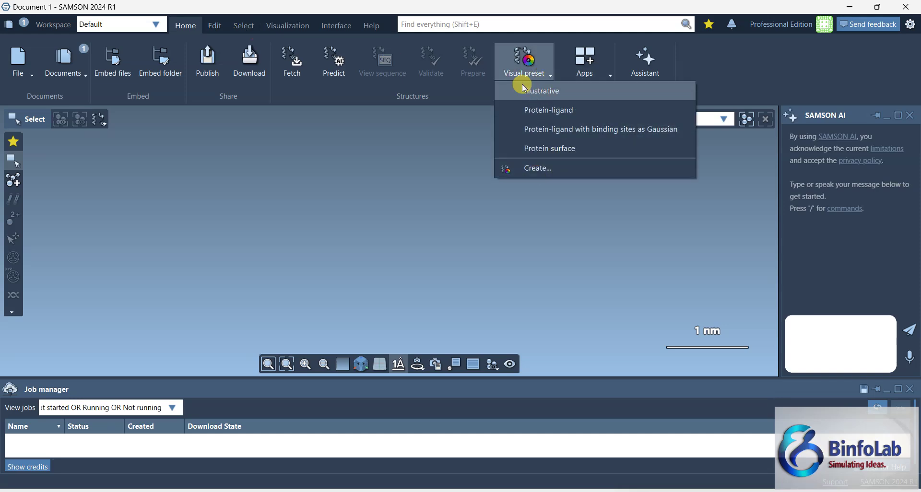
left_click(543, 80)
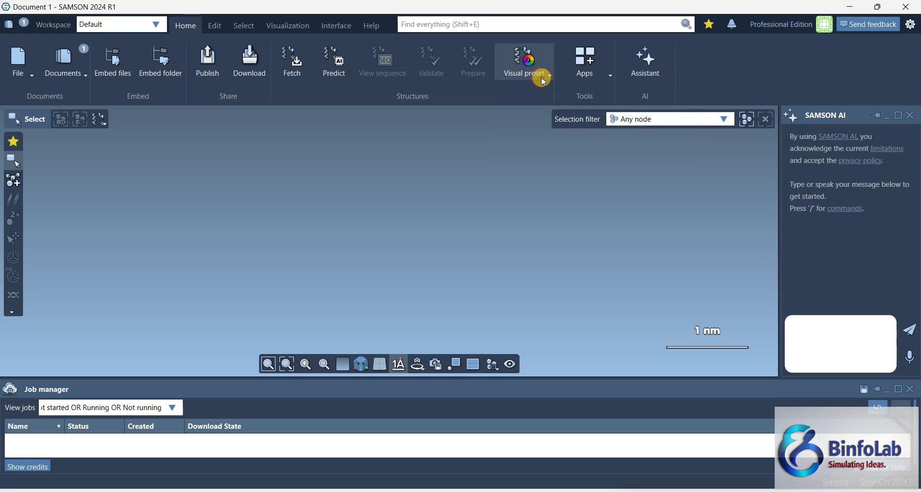
left_click(219, 27)
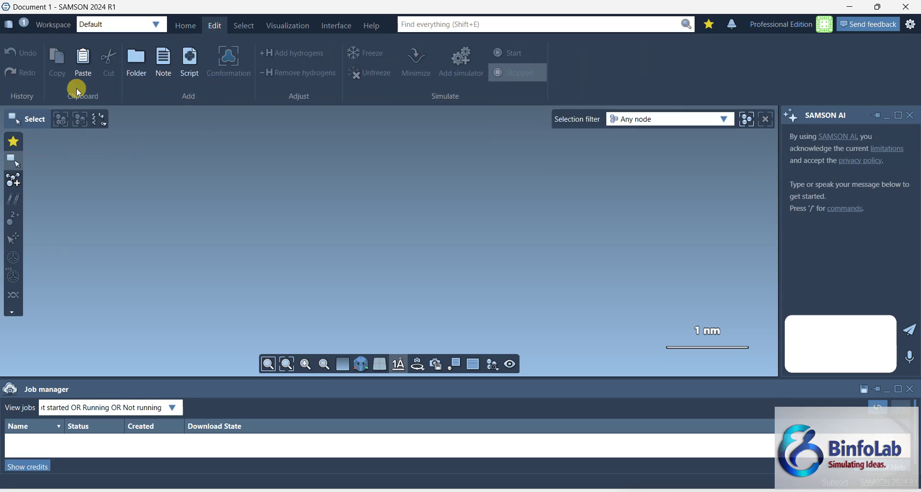
left_click(249, 24)
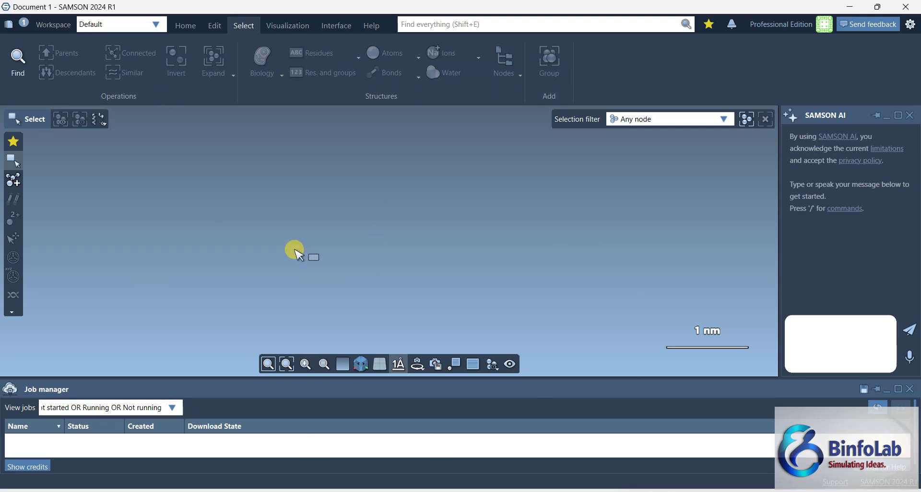
left_click(298, 26)
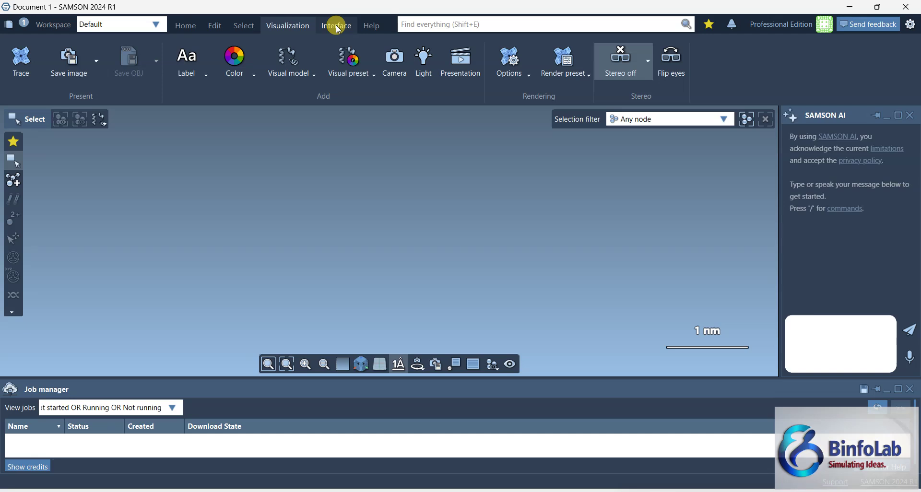
left_click(337, 27)
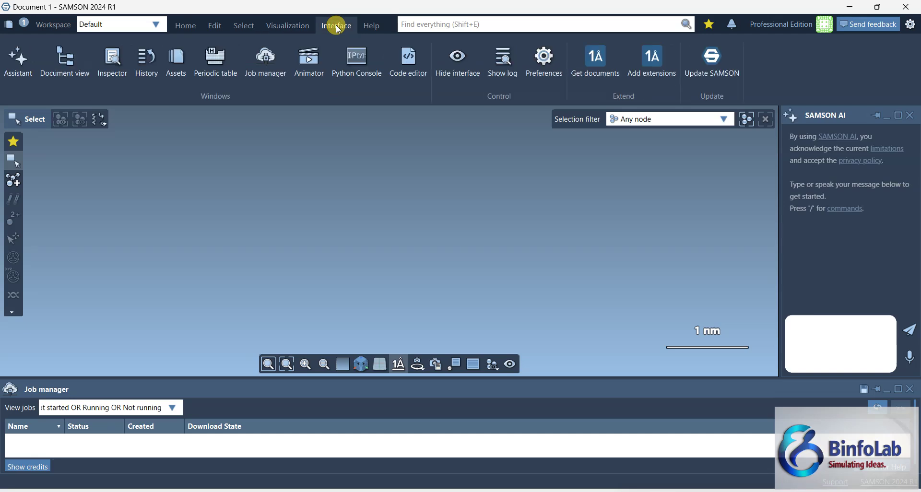
left_click(373, 27)
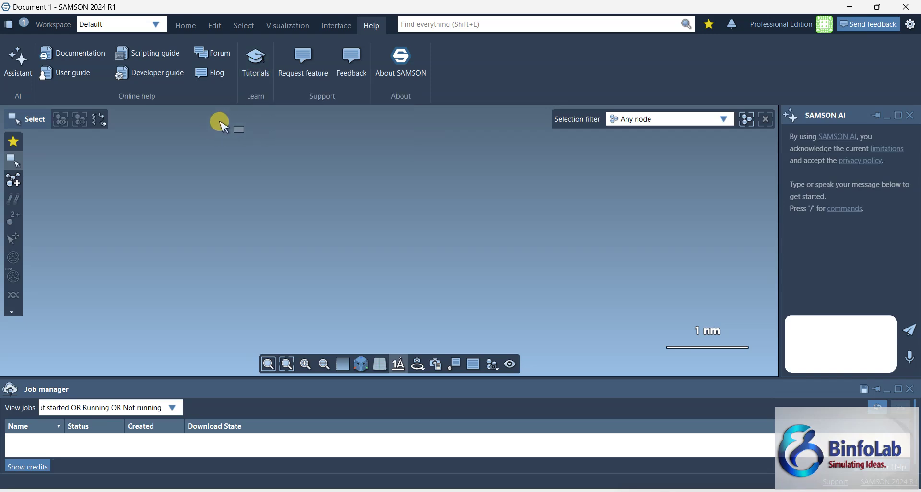
Start the beginner interactive tutorial "Selecting in the Viewport".
left_click(252, 73)
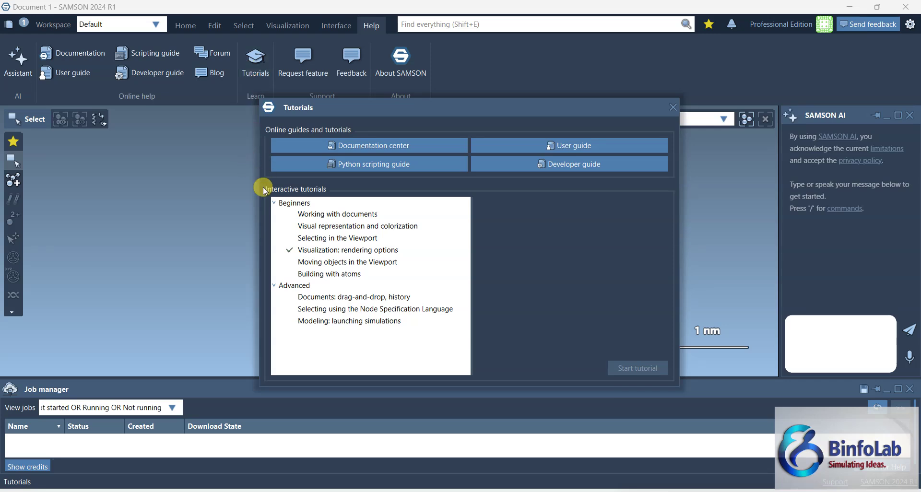
left_click(328, 239)
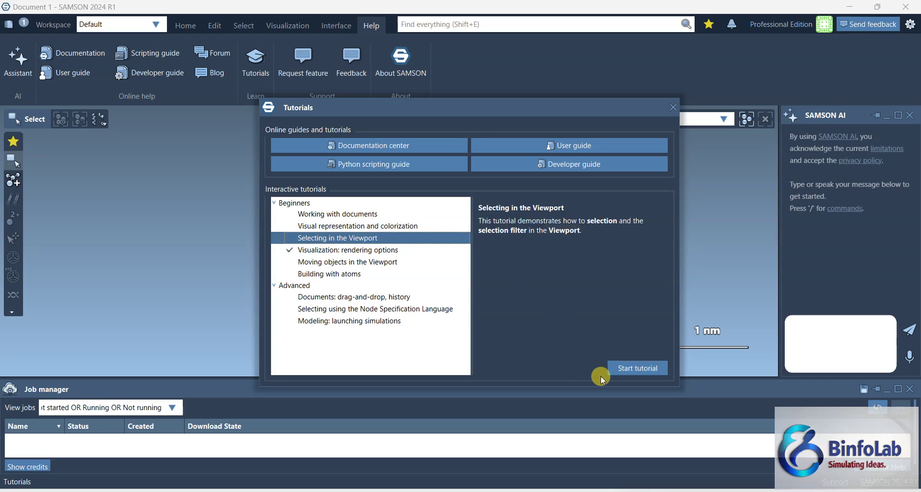
left_click(620, 372)
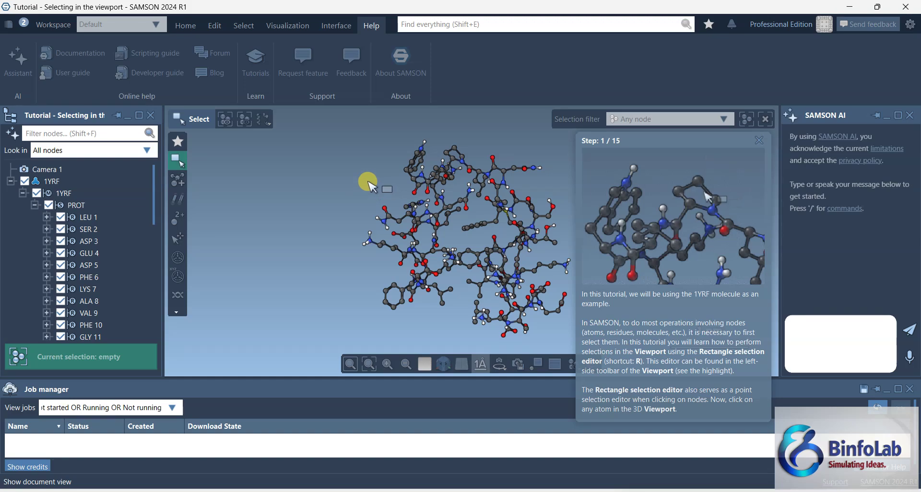
Try rectangle selections across parts of the 1YRF molecule, deselect everything and close the tutorial guide.
right_click_drag(324, 185, 343, 273)
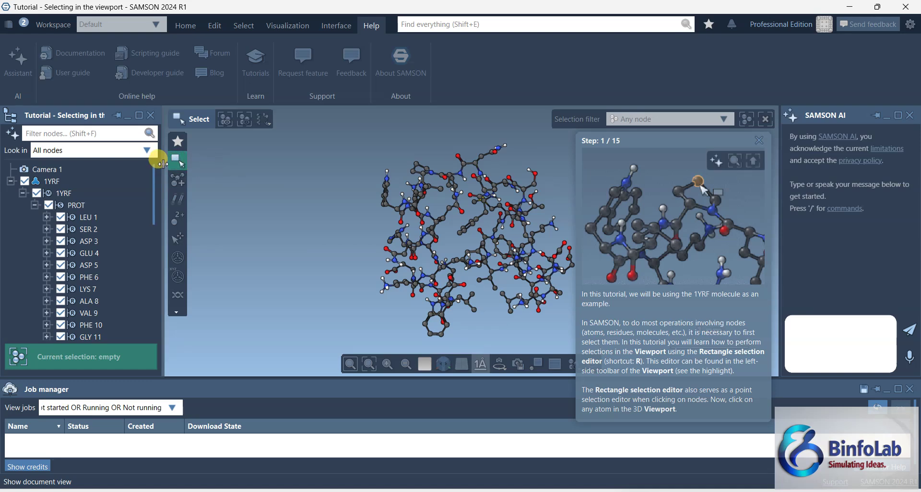
left_click_drag(337, 144, 440, 262)
left_click_drag(437, 144, 503, 294)
left_click(317, 260)
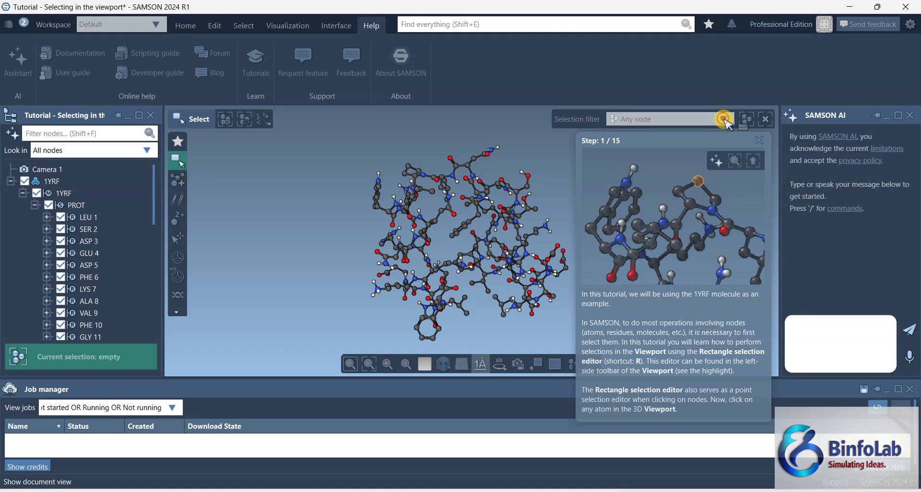
left_click(759, 140)
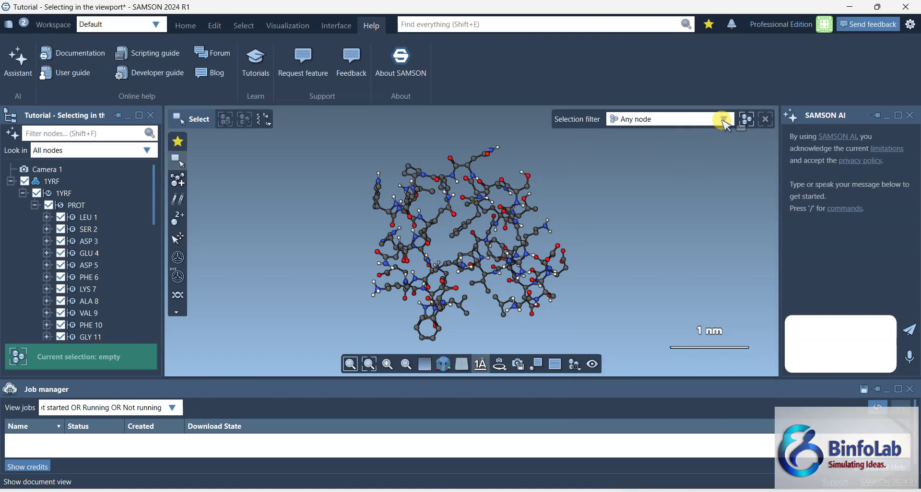
Set the selection filter to Bonds and rectangle-select the whole 1YRF molecule to highlight its bonds.
left_click(723, 119)
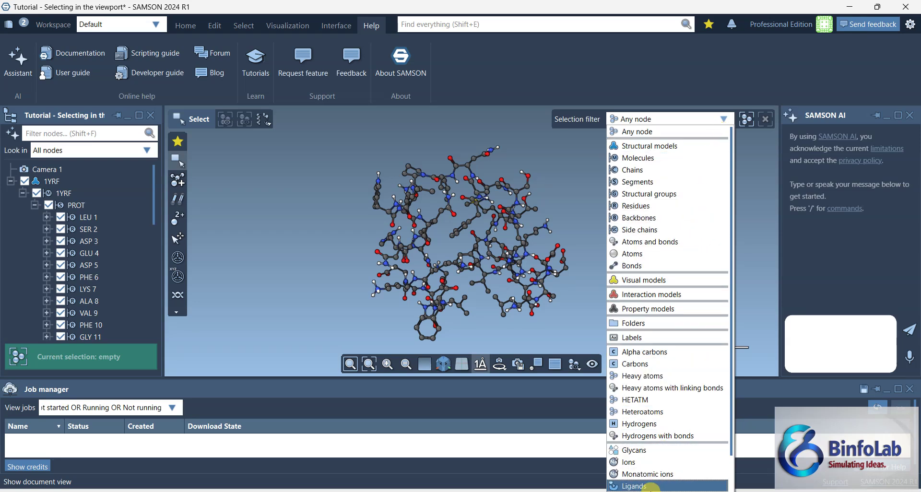
left_click(629, 265)
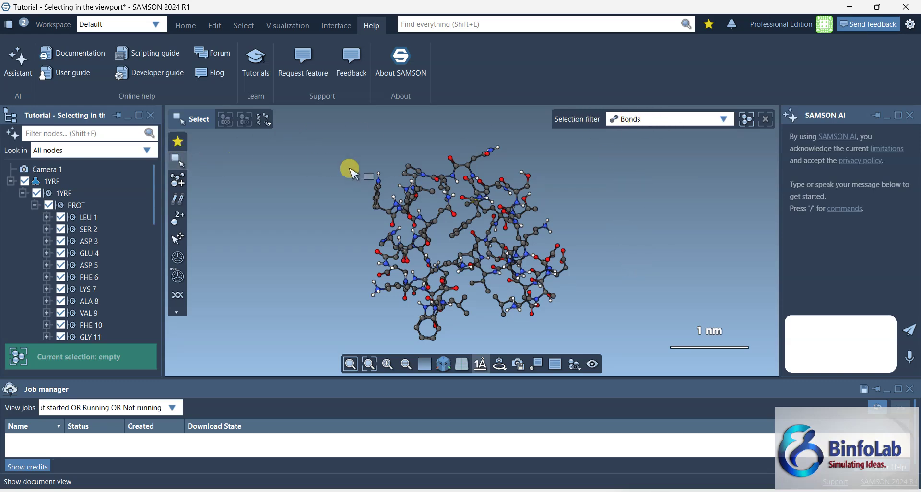
left_click_drag(358, 158, 594, 343)
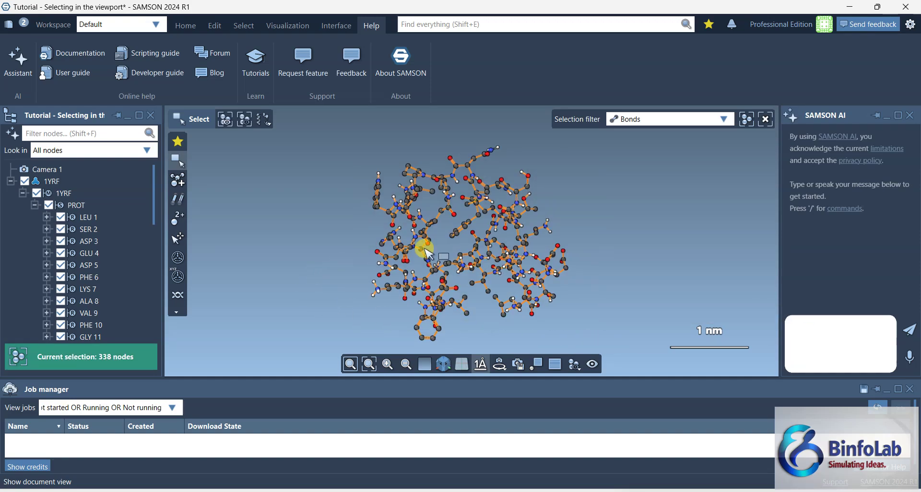
scroll(438, 250, "up", 5)
scroll(438, 249, "up", 5)
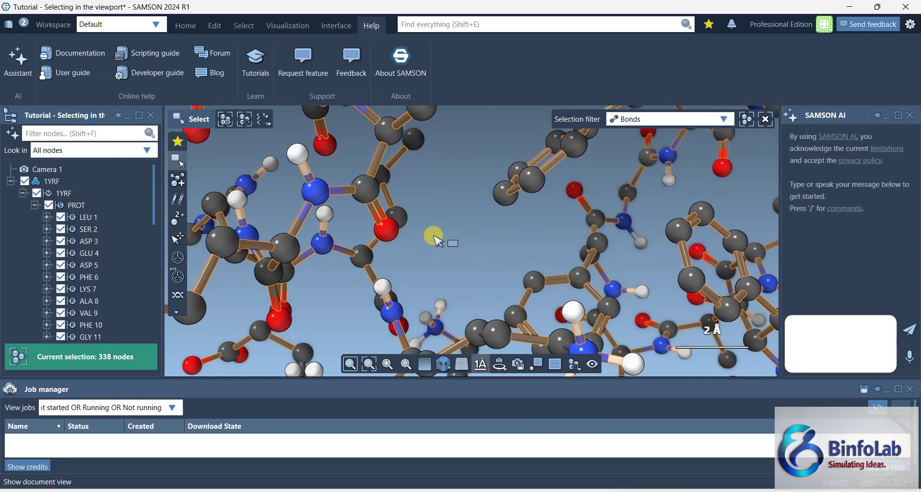
scroll(436, 252, "down", 10)
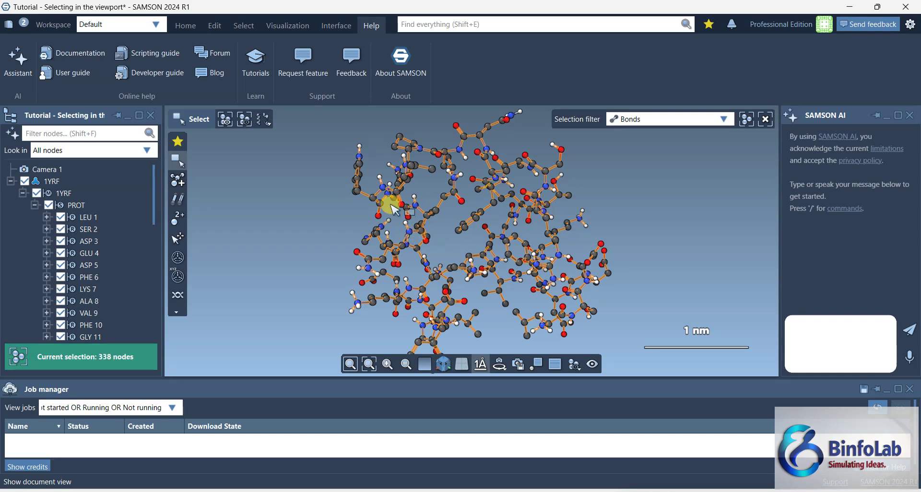
Replace the bond selection with only the bonds in the molecule's upper-left part, then clear that selection.
mouse_move(443, 238)
left_mouse_down()
mouse_move(450, 195)
mouse_move(445, 237)
mouse_move(454, 243)
left_mouse_up()
middle_click_drag(453, 244, 334, 232)
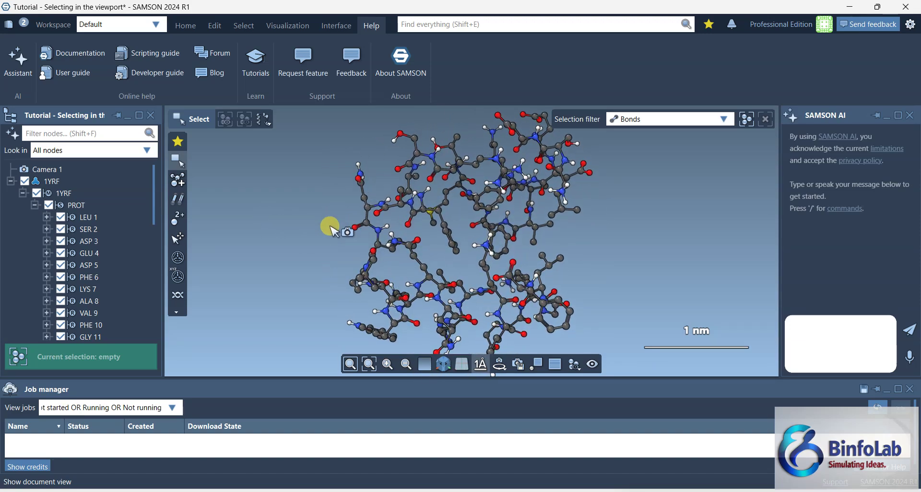
left_click_drag(323, 153, 405, 268)
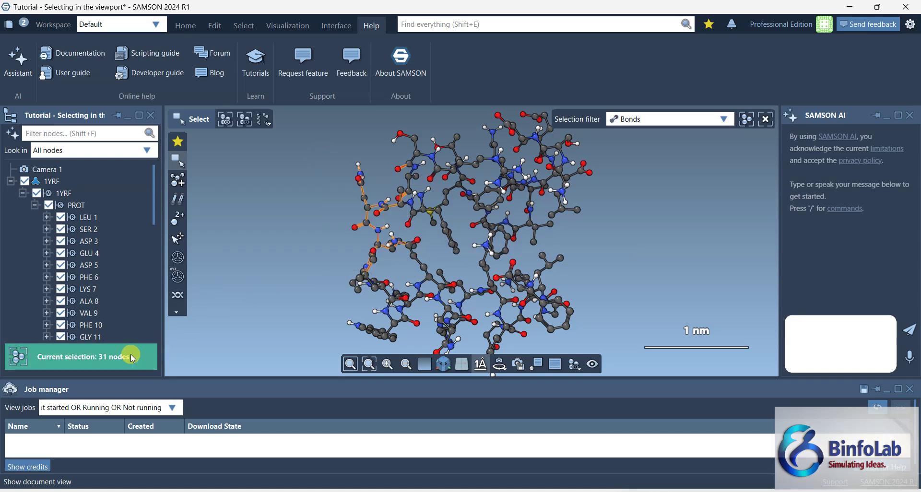
left_click(355, 243)
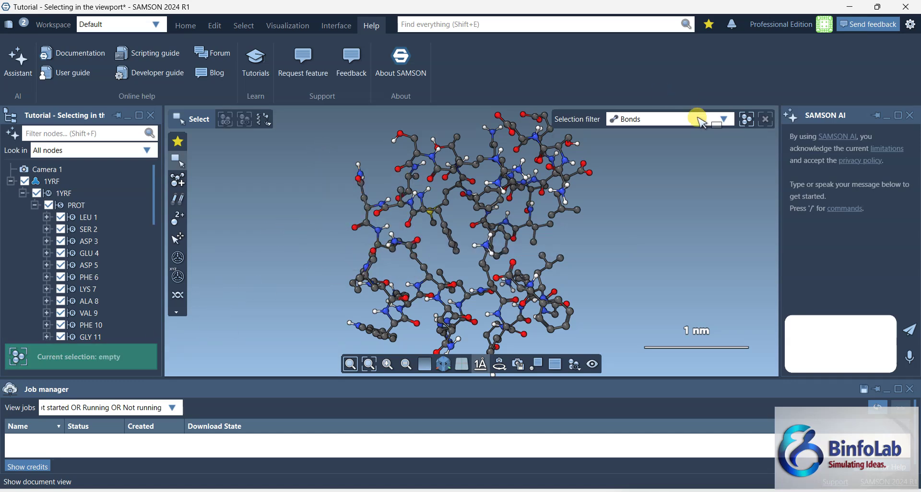
Set the selection filter to Backbones, rectangle-select the whole molecule, then clear the selection.
left_click(722, 122)
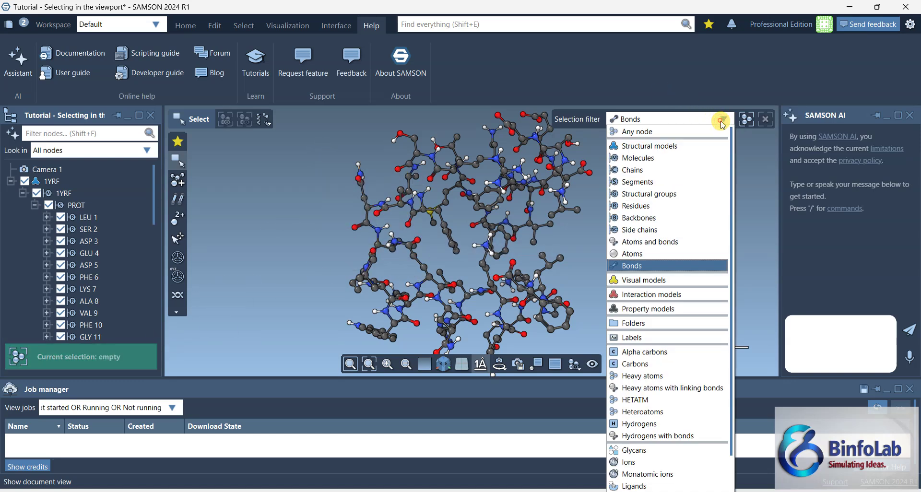
left_click(676, 218)
left_click_drag(319, 128, 618, 344)
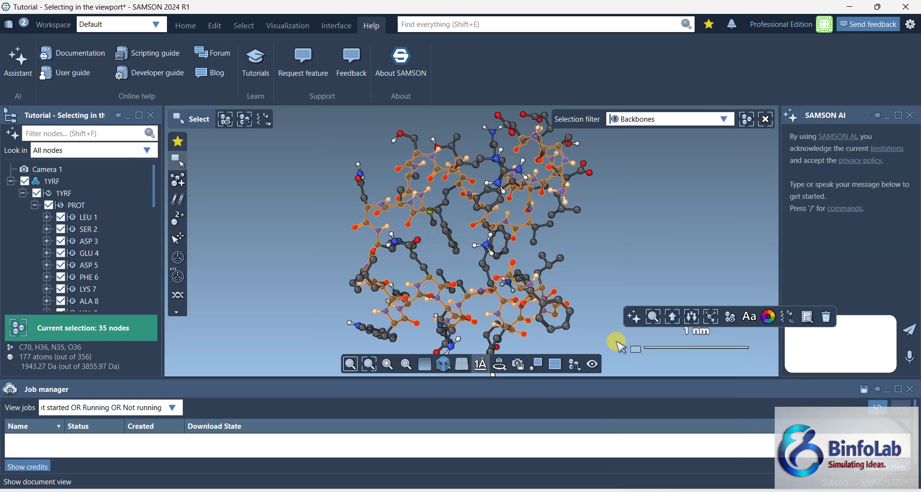
left_click(296, 195)
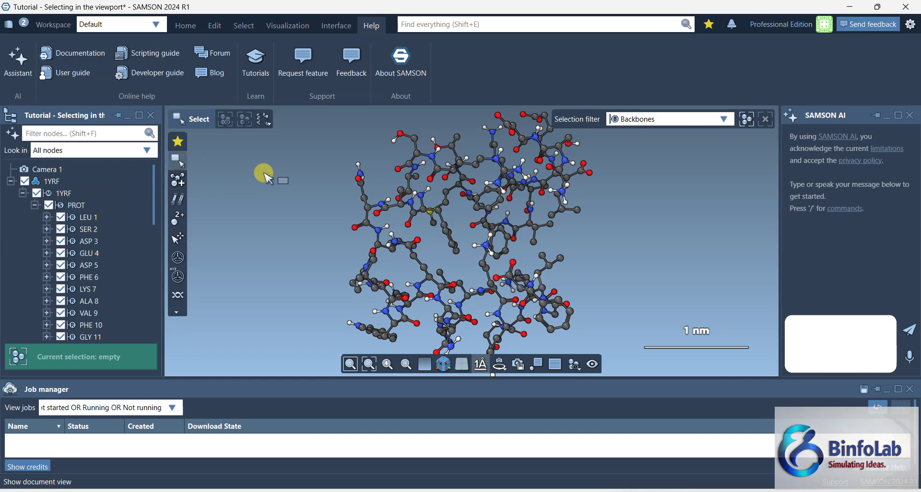
left_click(722, 118)
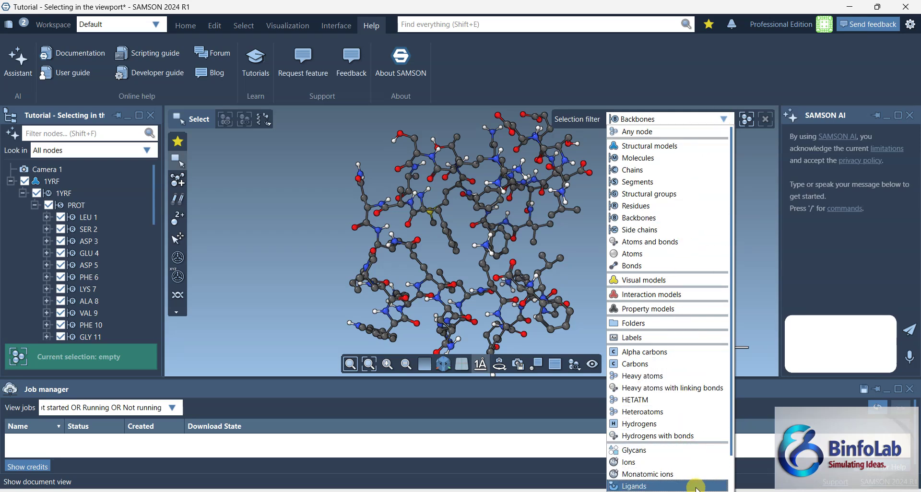
left_click(298, 178)
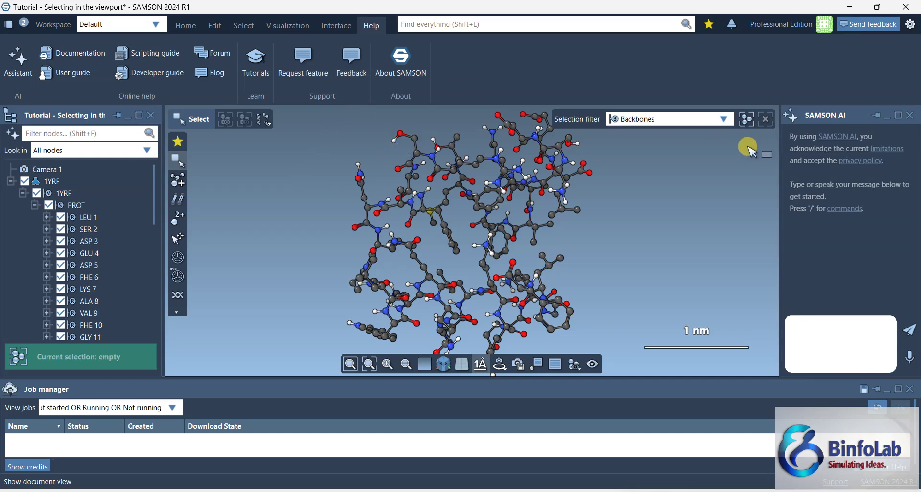
Restart the "Selecting in the Viewport" tutorial and try a rectangle selection across the molecule.
left_click(255, 60)
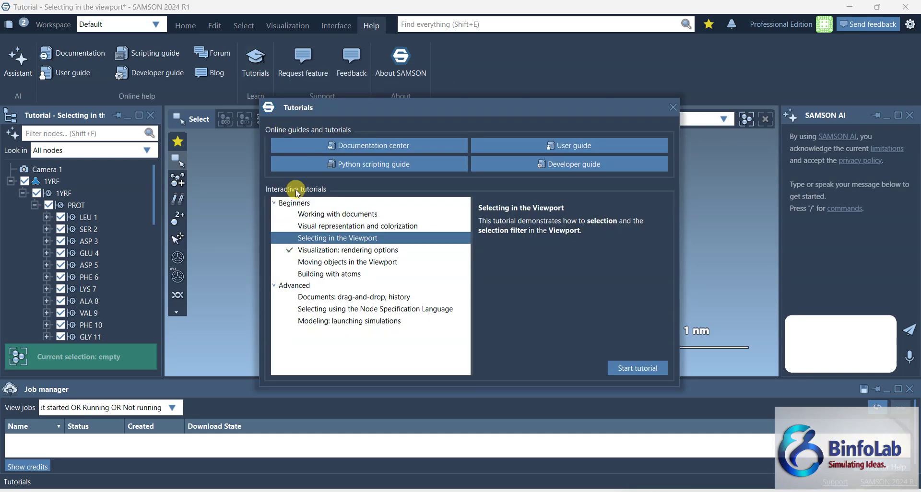
left_click(633, 367)
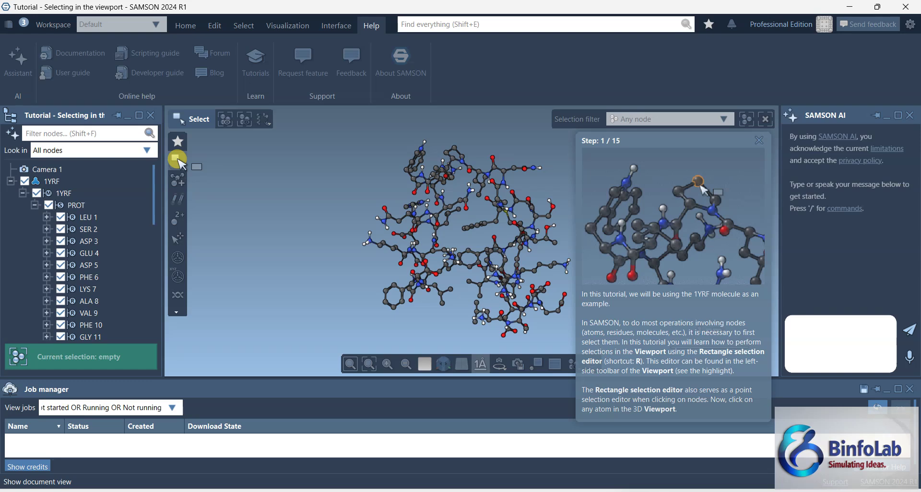
left_click_drag(329, 148, 492, 290)
left_click(345, 285)
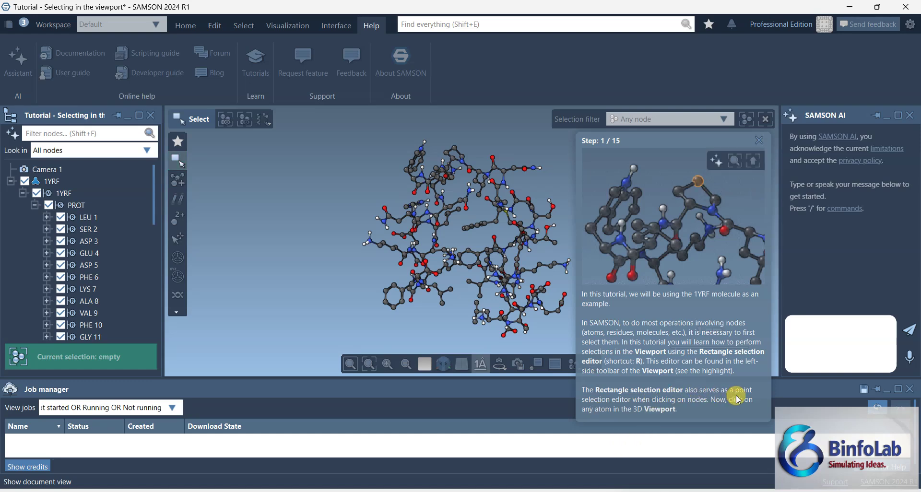
middle_click_drag(345, 154, 271, 207)
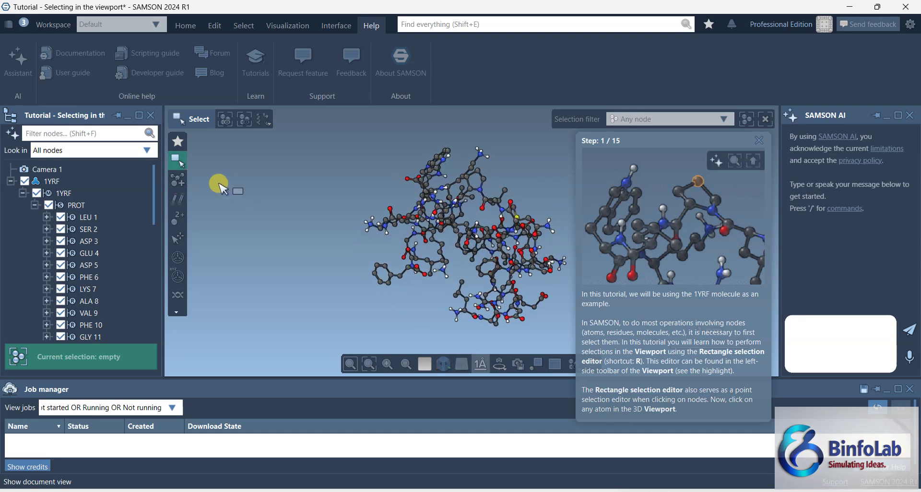
Complete the first two tutorial tasks by selecting a single atom, then at least three atoms with the Rectangle selection editor.
left_click(177, 158)
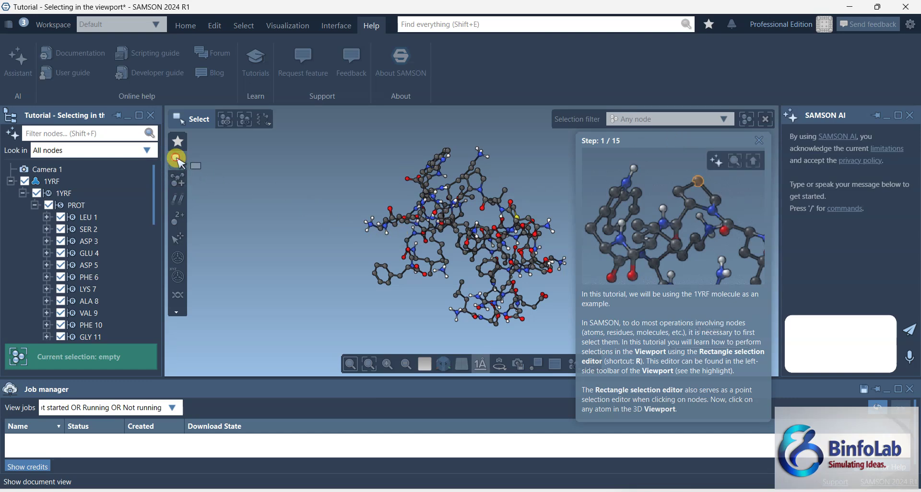
left_click(377, 218)
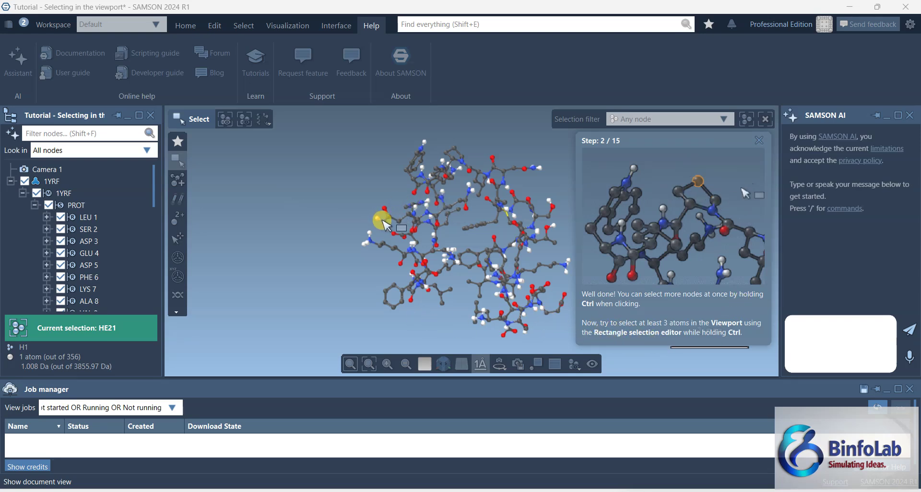
scroll(450, 232, "up", 1)
scroll(450, 232, "up", 2)
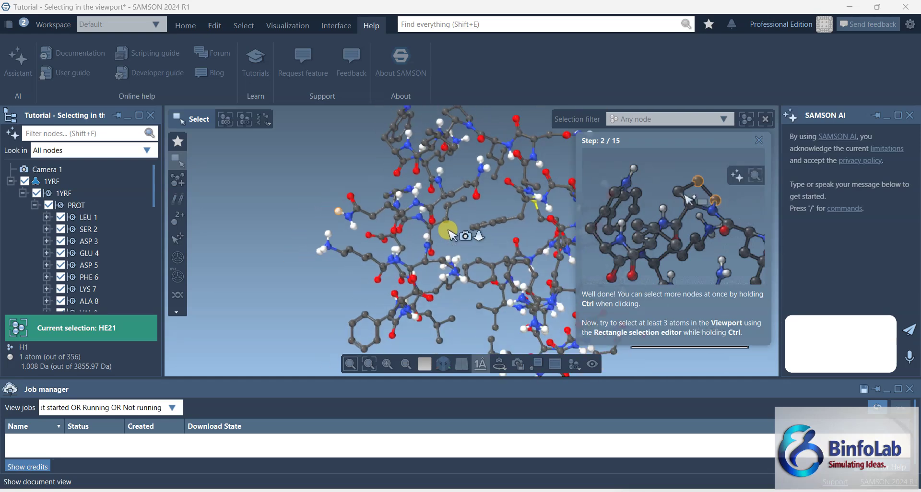
left_click(274, 192)
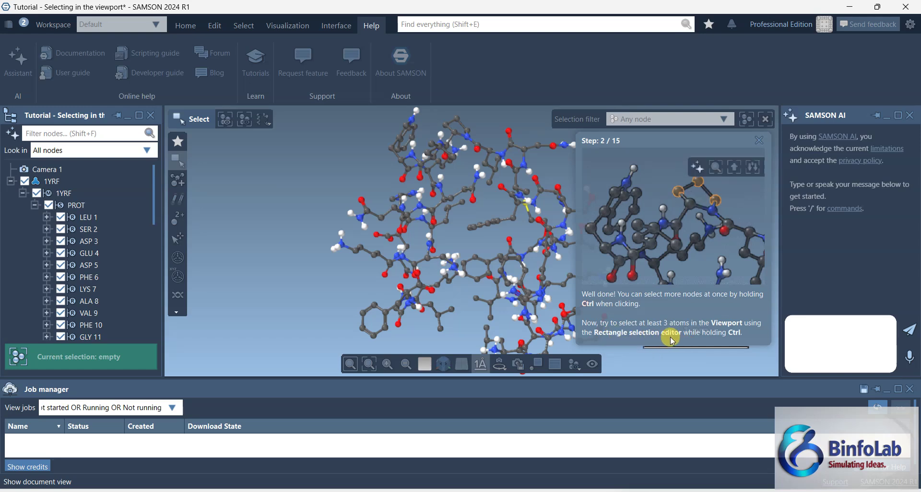
left_click(177, 158)
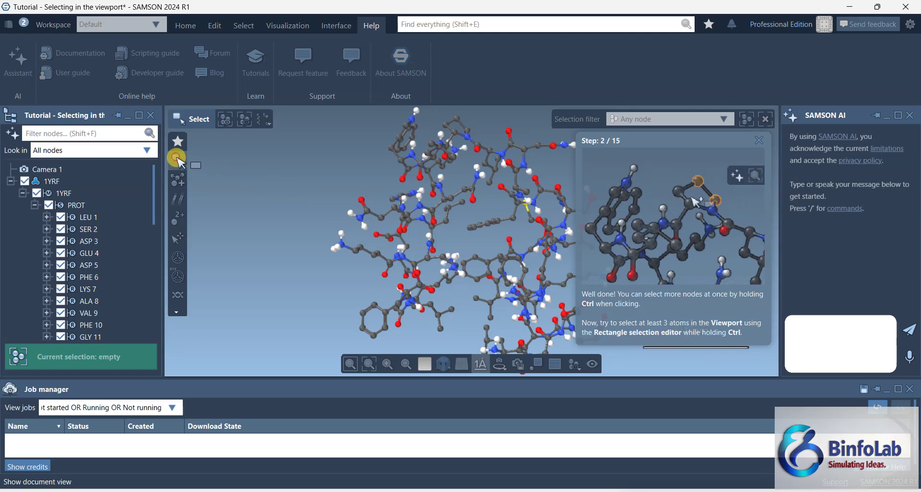
left_click_drag(340, 201, 371, 236)
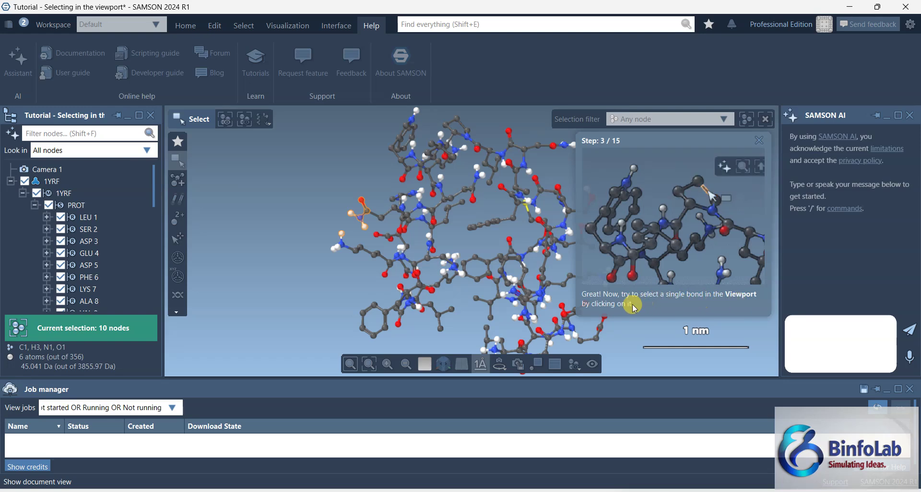
Select a single bond for the tutorial's third task, then clear the selection and close the tutorial guide.
left_click(278, 246)
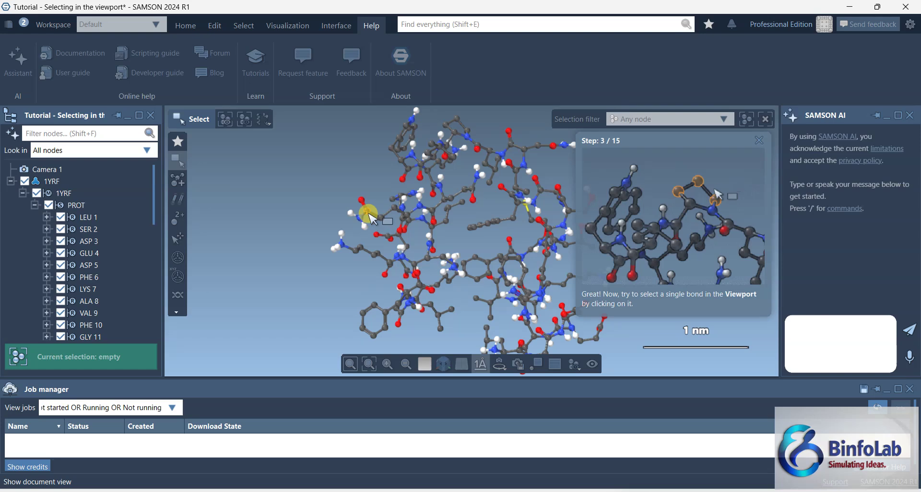
left_click(378, 221)
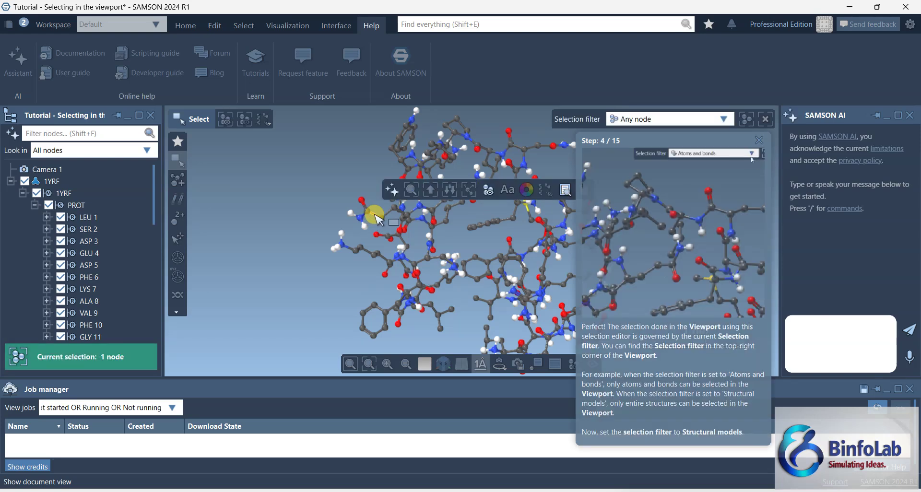
left_click(257, 179)
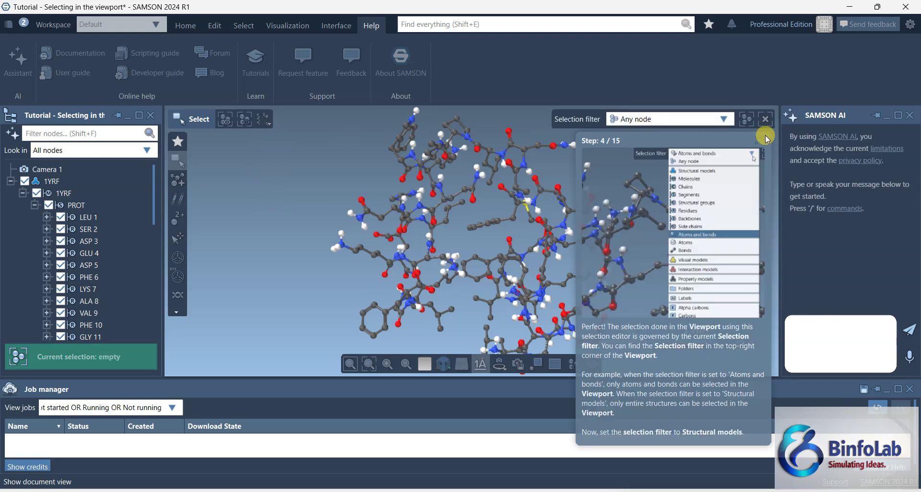
left_click(759, 141)
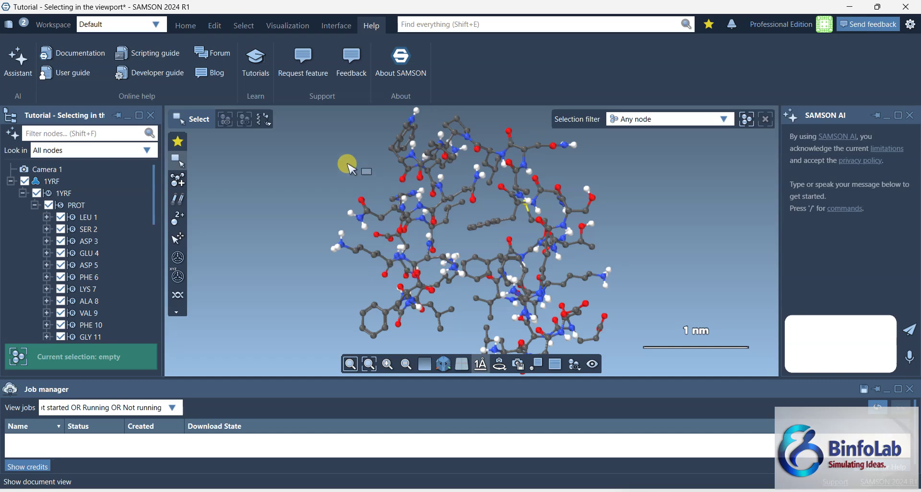
Filter the document nodes by "SER", select the nodes from SER 2 through SER 15, then clear the selection.
middle_click_drag(278, 221, 288, 293)
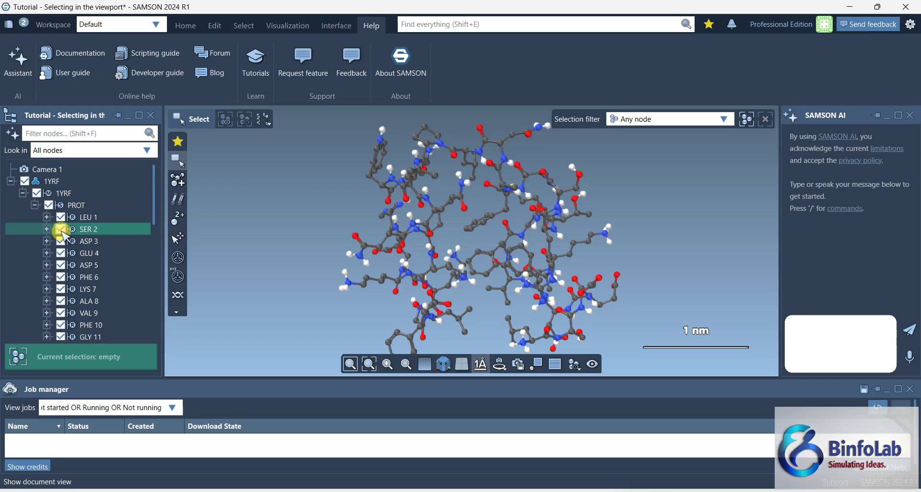
scroll(67, 277, "down", 4)
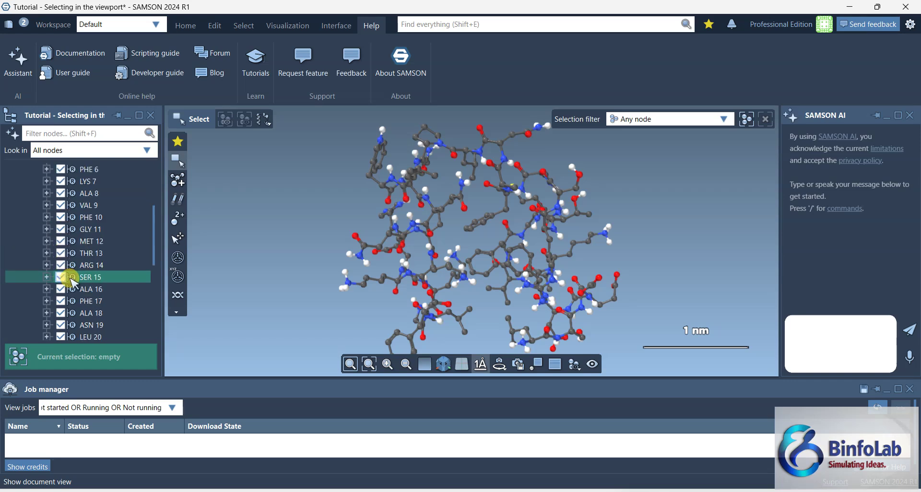
scroll(74, 287, "up", 4)
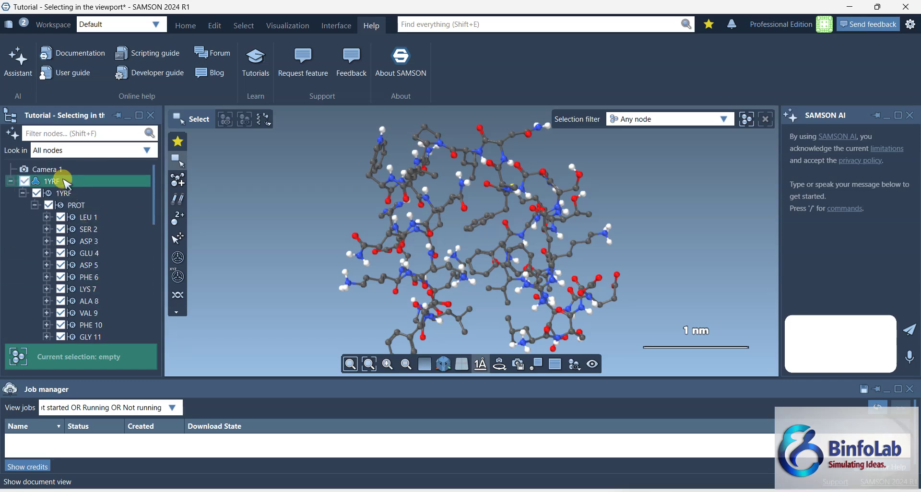
left_click(60, 133)
type("SER")
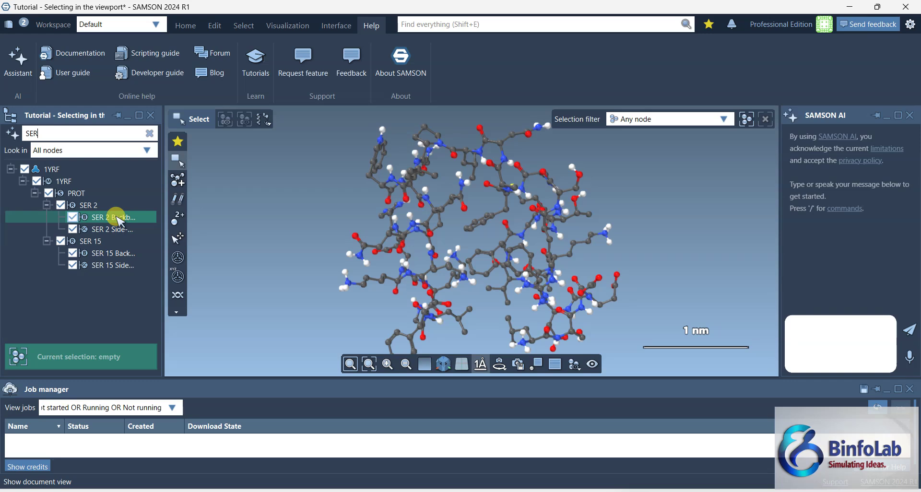
left_click(88, 206)
left_click(86, 241, "shift")
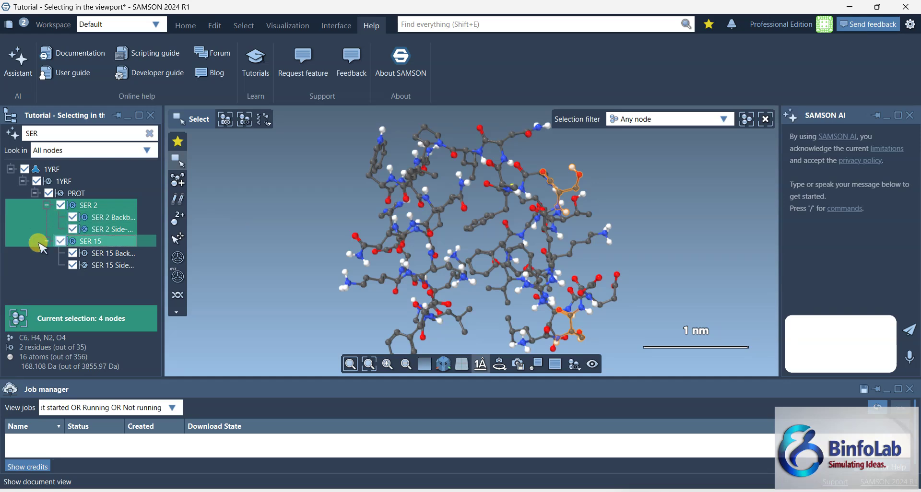
left_click(37, 276)
Search the document nodes for "TRP", then for "ALA", and clear the node filter.
left_click_drag(42, 129, 14, 126)
type("TRP")
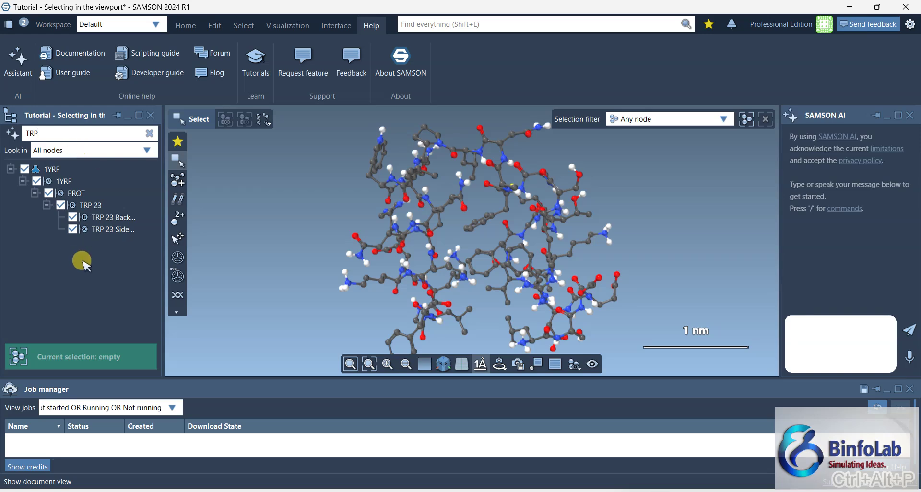
left_click_drag(44, 132, 23, 130)
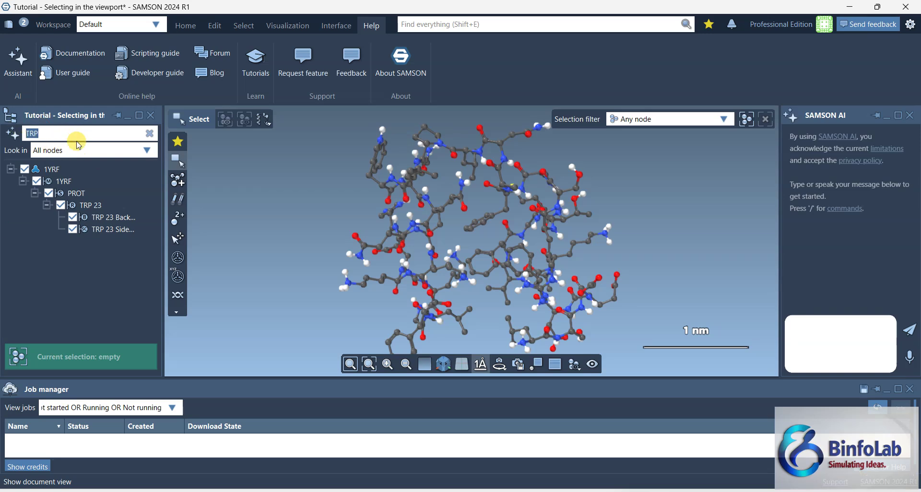
type("ALA")
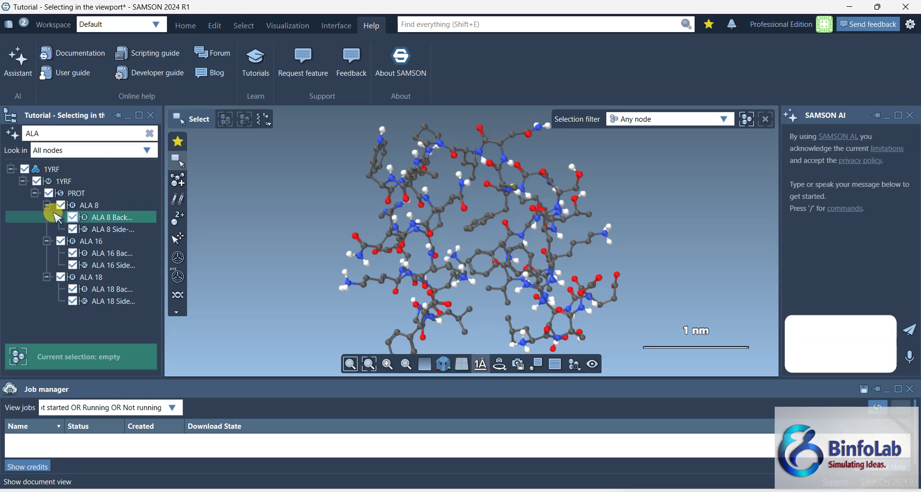
double_click(43, 133)
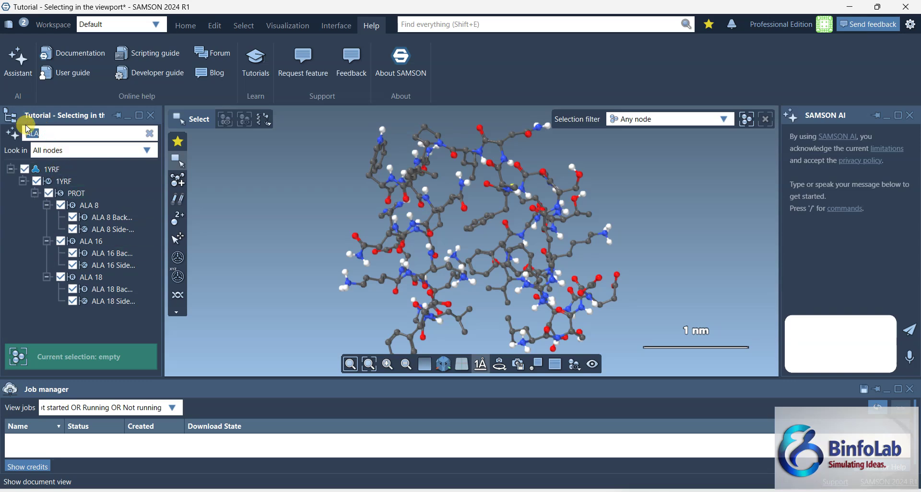
key("ctrl+alt+BackSpace")
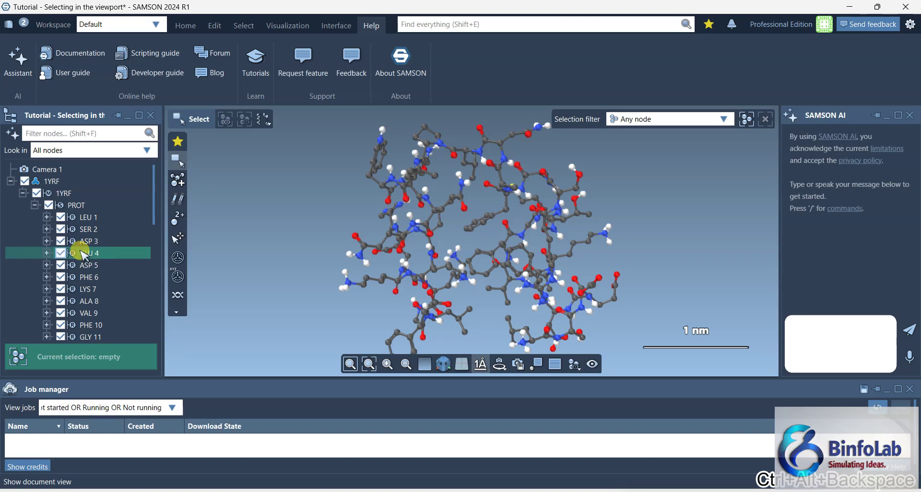
Apply the Illustrative visual preset to the 1YRF molecule.
middle_click_drag(278, 217, 291, 247)
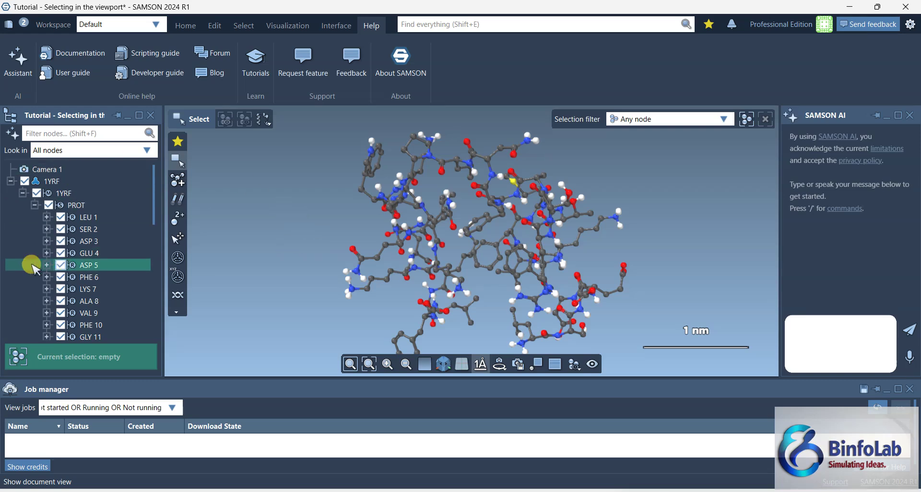
middle_click_drag(499, 287, 500, 219)
left_click(283, 26)
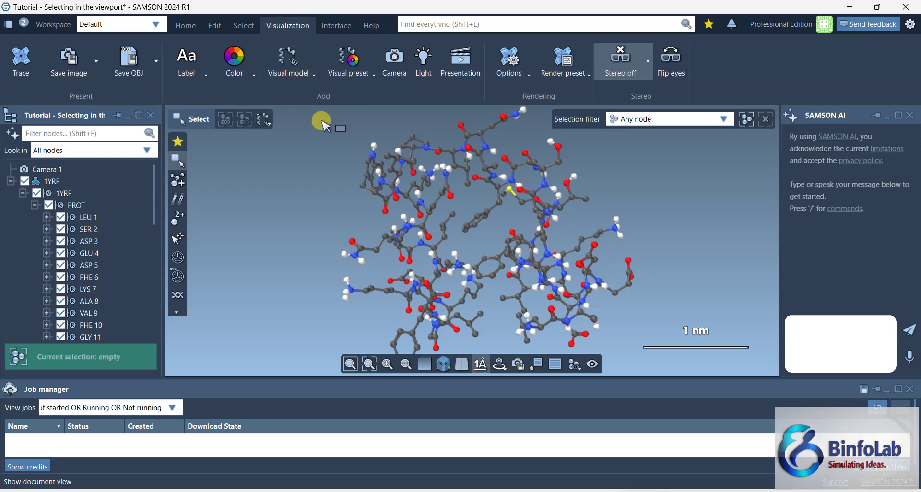
left_click(372, 76)
left_click(373, 93)
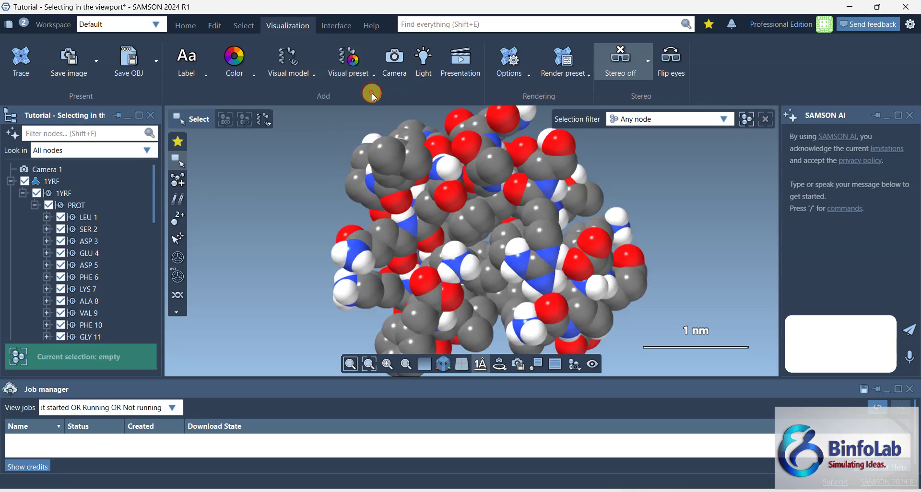
Apply the Protein-ligand visual preset to the 1YRF molecule.
right_click_drag(474, 217, 385, 215)
left_click(370, 72)
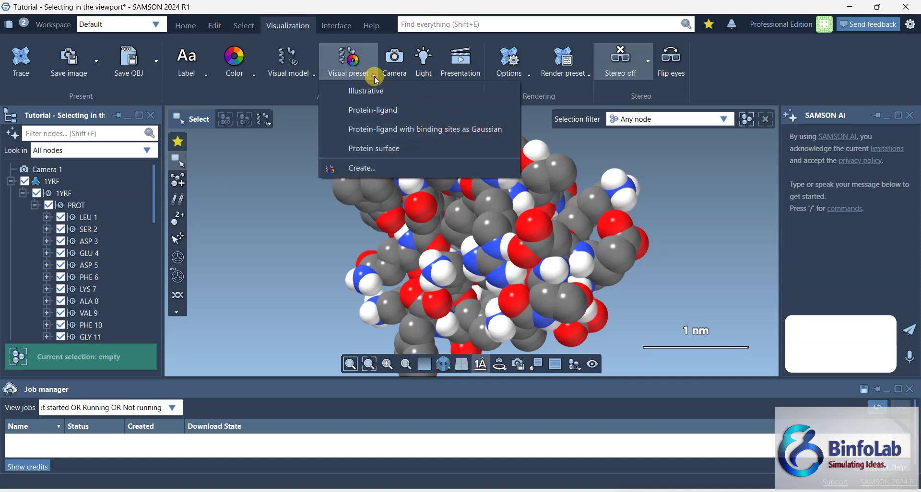
left_click(372, 113)
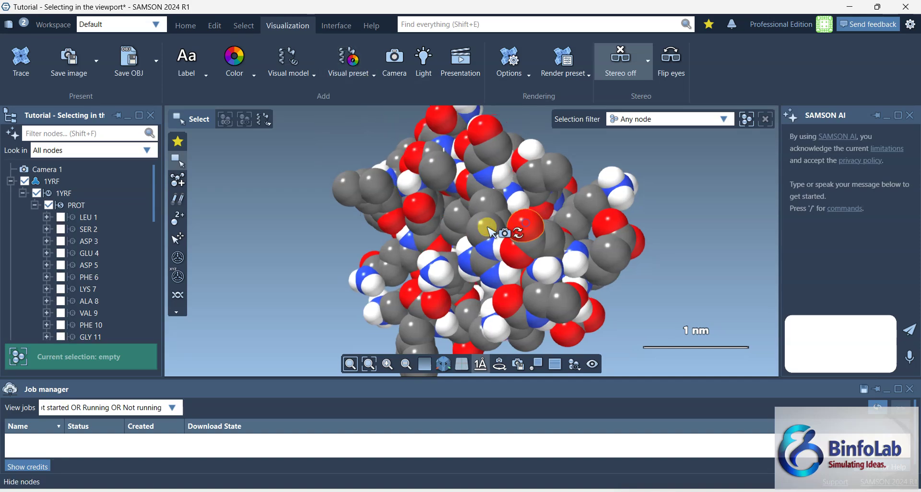
right_click_drag(196, 243, 372, 120)
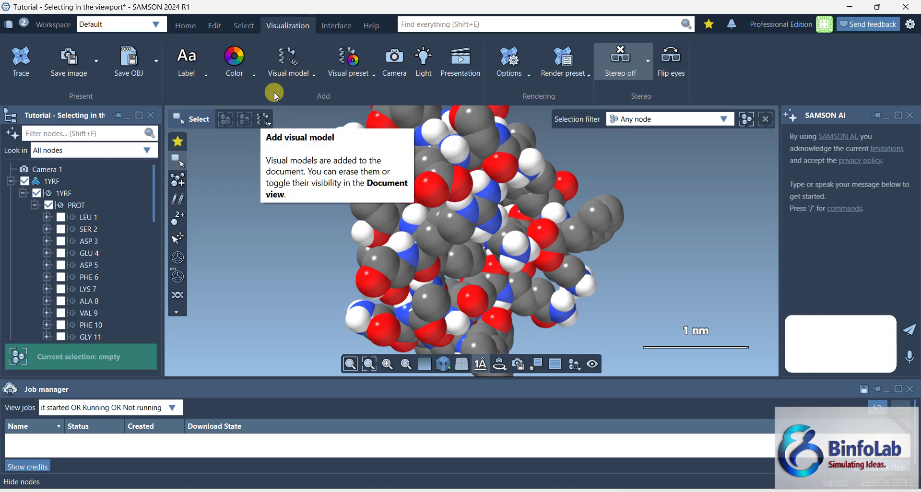
left_click(253, 76)
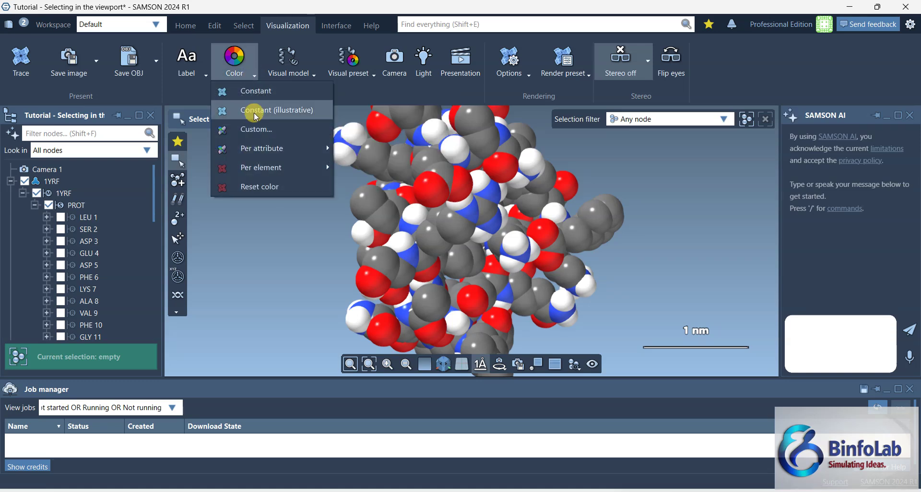
left_click(257, 251)
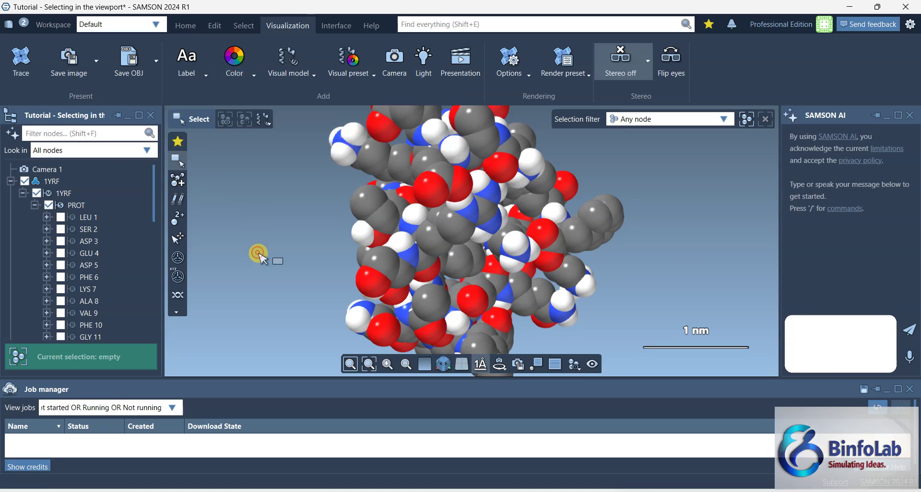
Try a white viewport background, then restore the Default background.
left_click(424, 365)
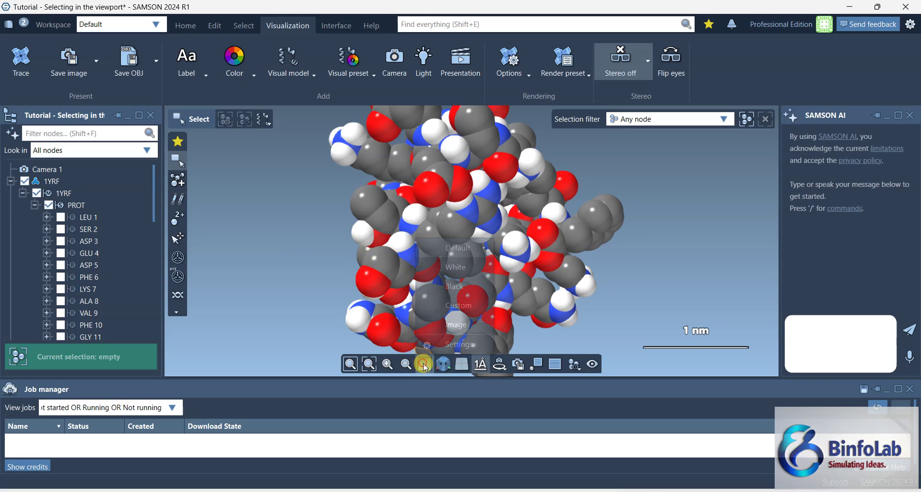
left_click(450, 272)
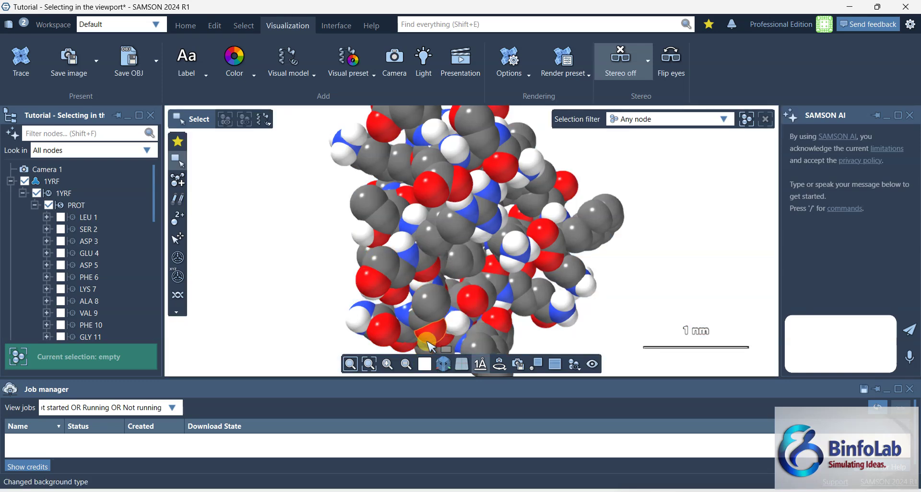
left_click(423, 364)
left_click(442, 247)
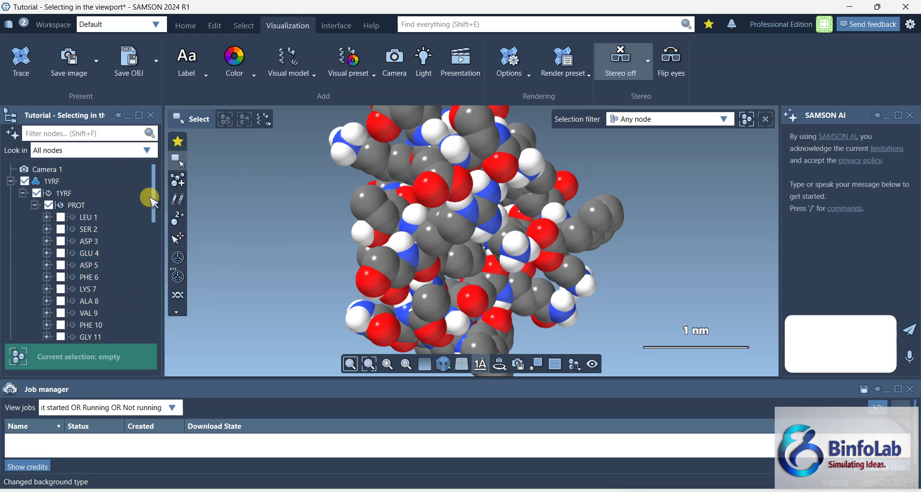
Collapse the 1YRF molecule's node tree and hide the Illustrative and Protein-ligand visual presets, leaving nothing selected.
left_click(18, 194)
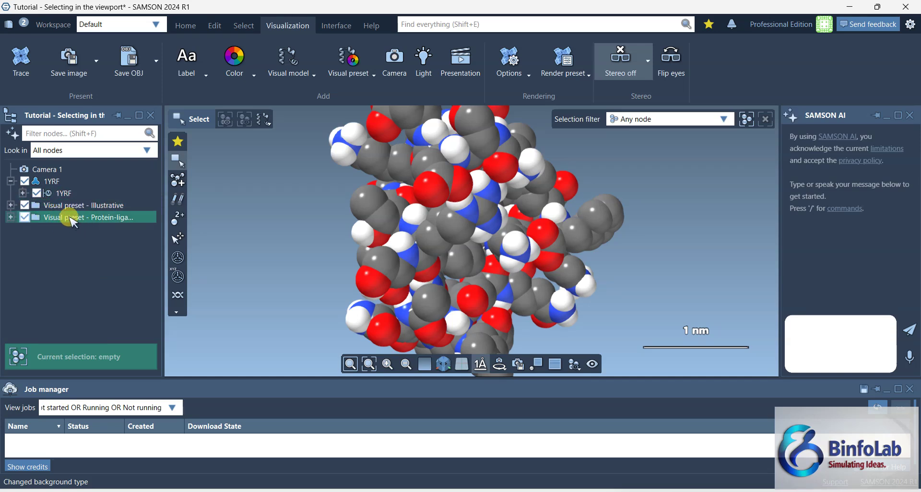
left_click(26, 218)
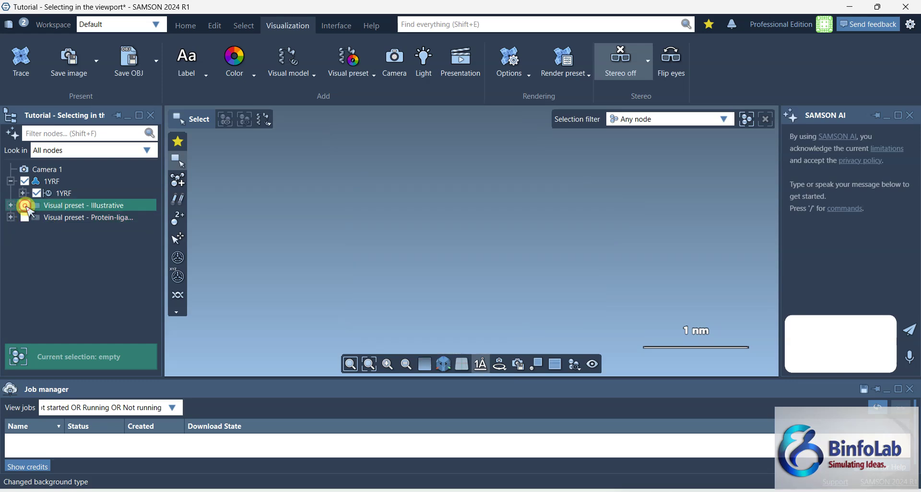
left_click(25, 205)
left_click(42, 181)
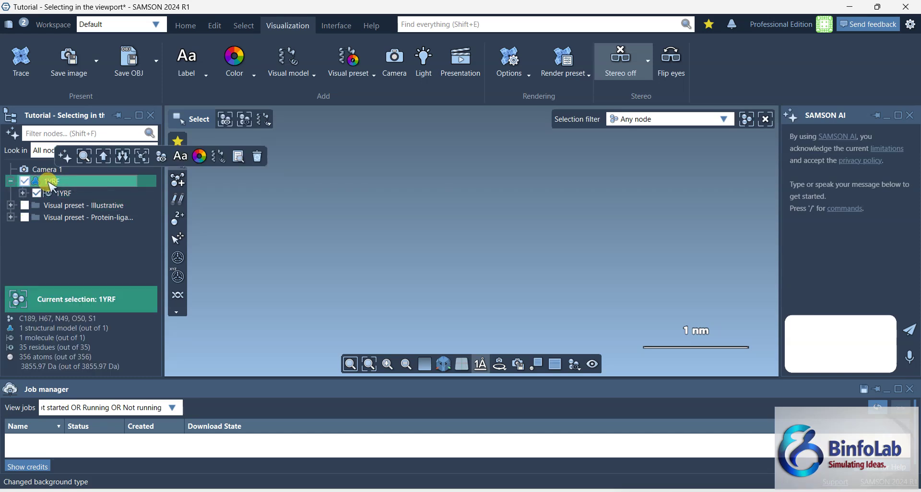
left_click(260, 226)
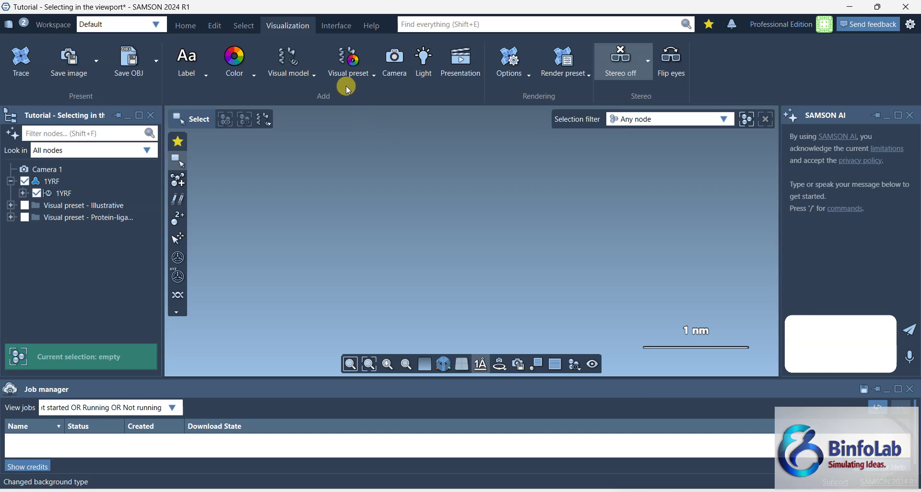
Add a Licorice visual model and a Ribbons visual model to the 1YRF molecule.
left_click(315, 75)
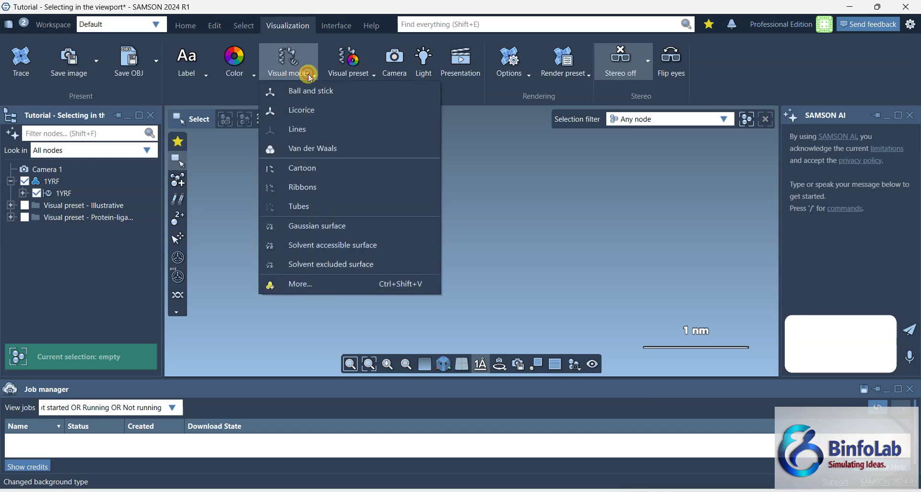
left_click(314, 106)
left_click(289, 58)
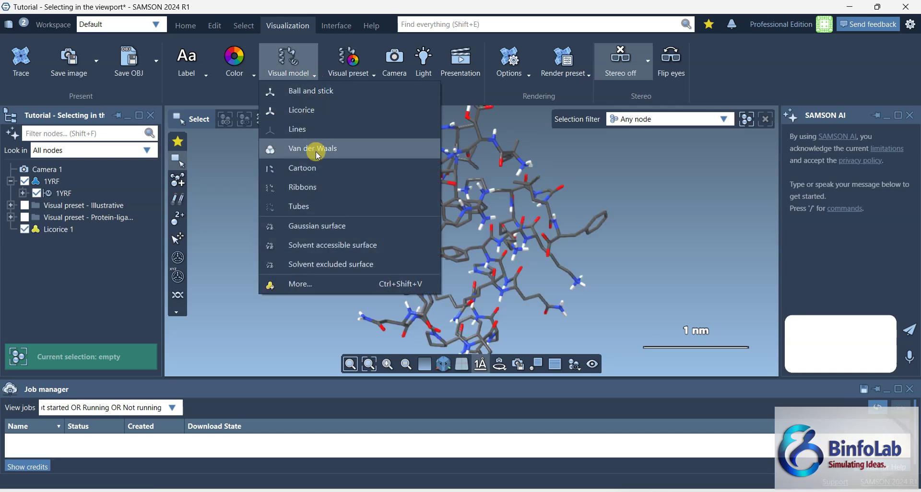
left_click(317, 187)
Hide the Licorice visual model so only the ribbon representation of the protein is displayed.
middle_click_drag(460, 242, 446, 153)
right_click_drag(443, 148, 281, 328)
right_click_drag(491, 182, 353, 291)
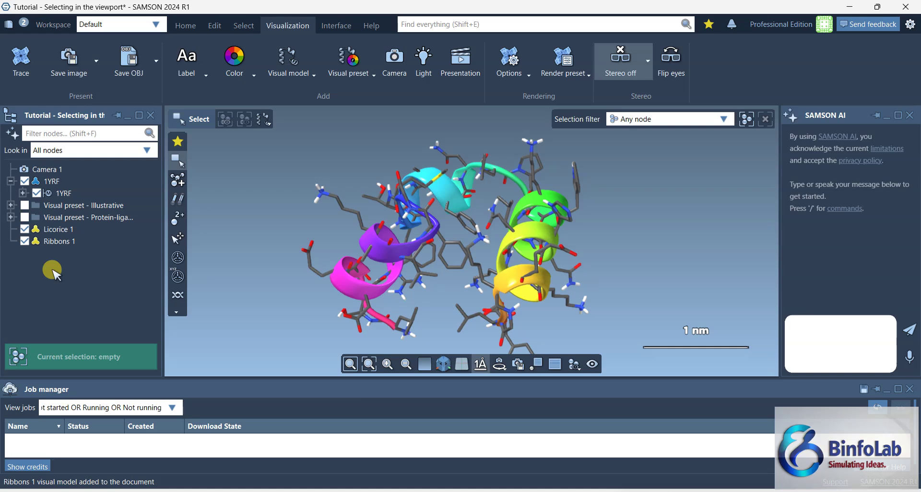
left_click(24, 230)
right_click_drag(456, 290, 532, 233)
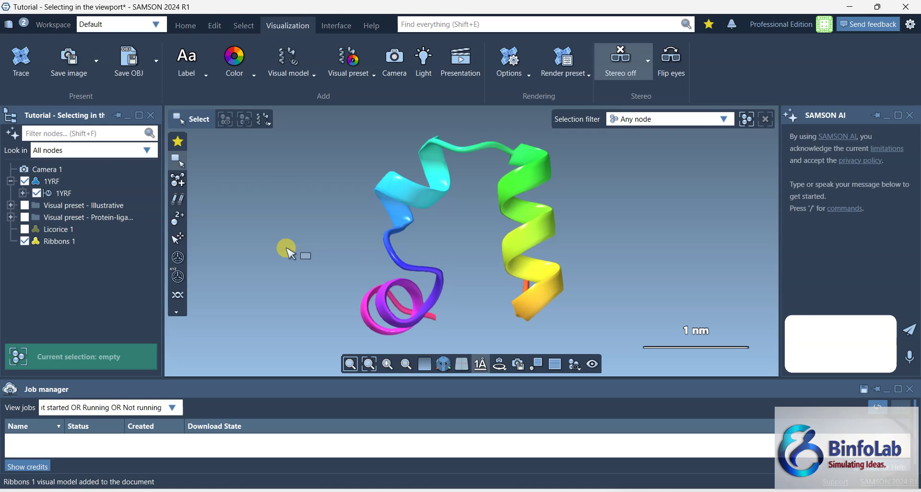
Look over the editing and home commands, then examine the installed apps in the Chemistry, General and All categories.
left_click(245, 26)
left_click(216, 27)
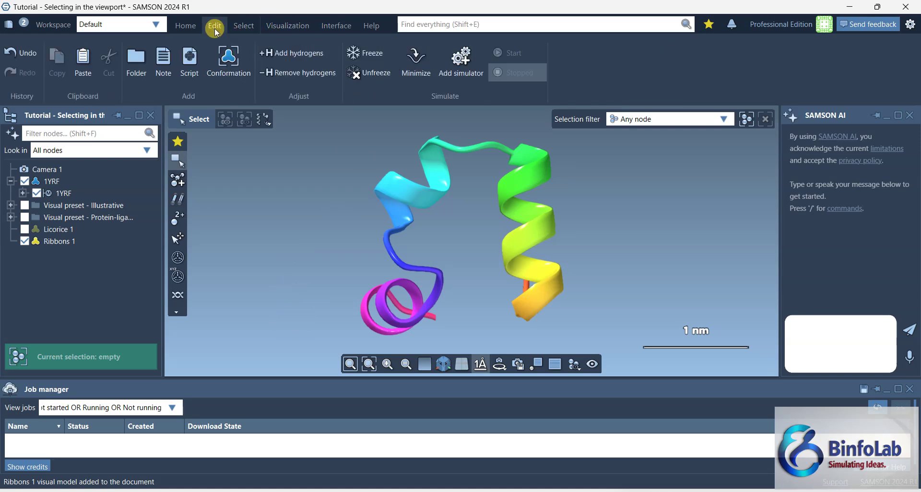
left_click(185, 26)
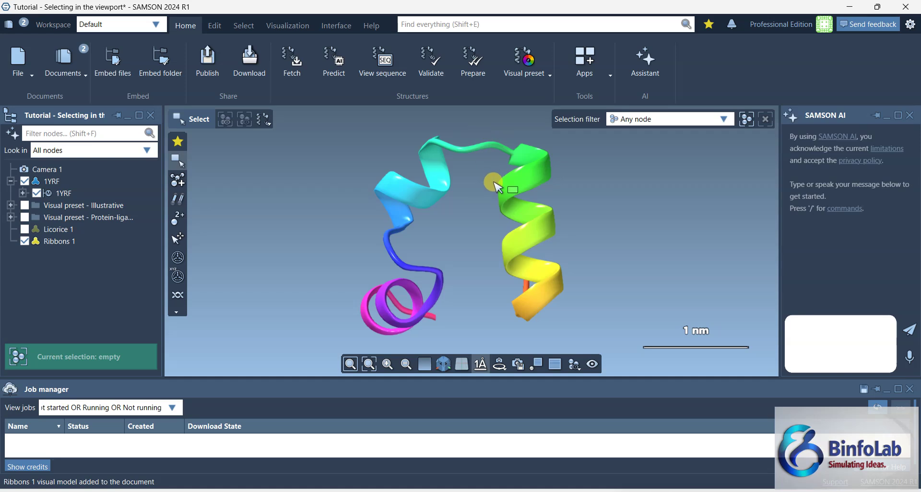
left_click(609, 76)
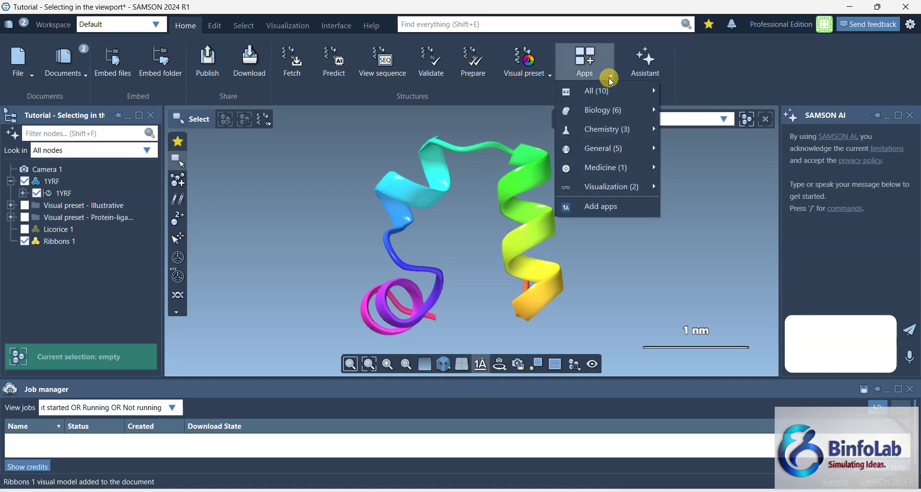
mouse_move(604, 129)
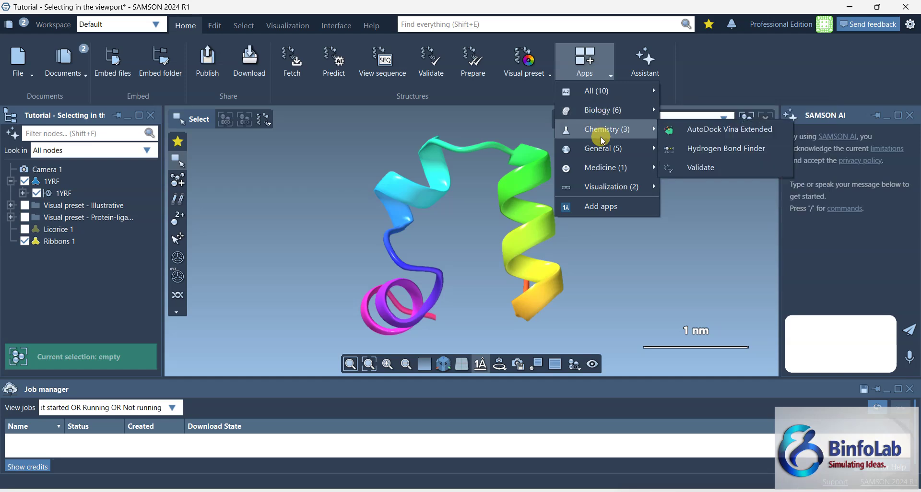
mouse_move(602, 153)
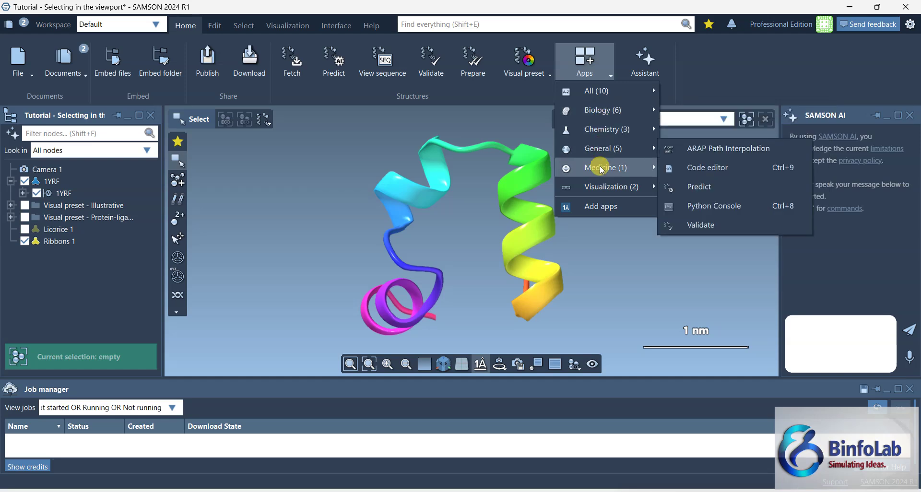
mouse_move(608, 97)
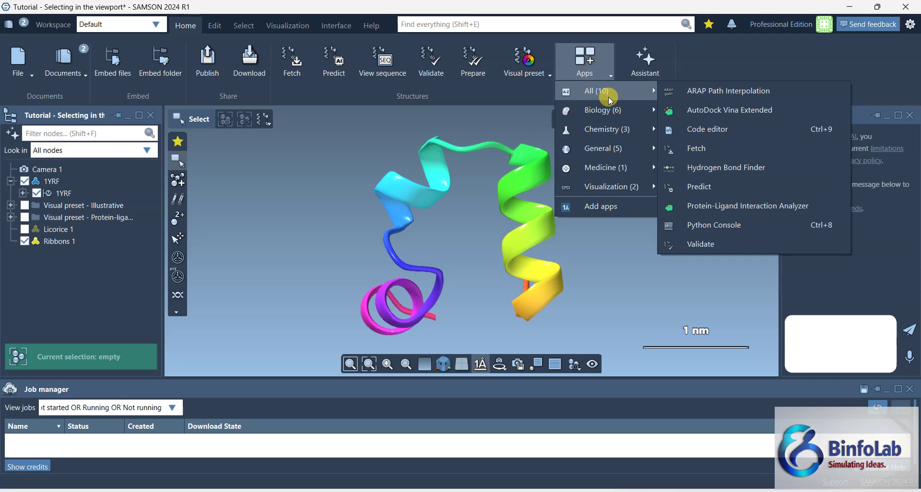
Open the SAMSON Connect add-apps page in the browser and browse the Featured extensions.
left_click(602, 209)
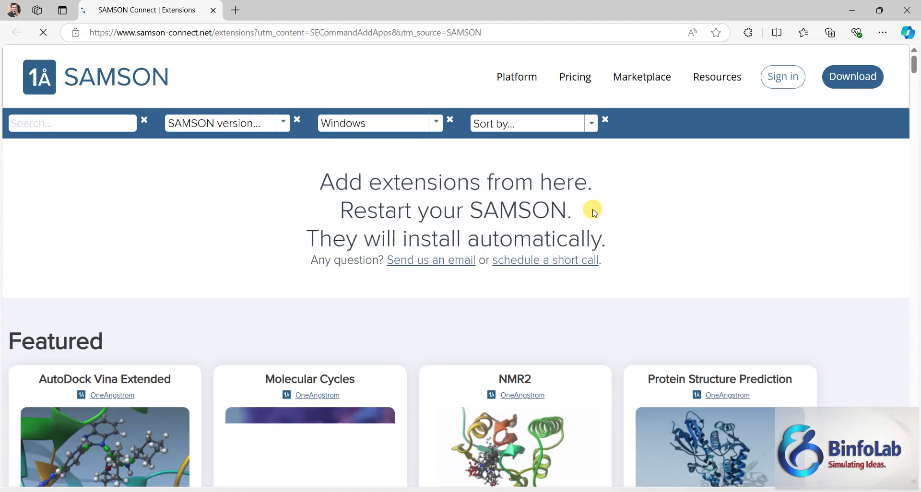
scroll(78, 377, "down", 5)
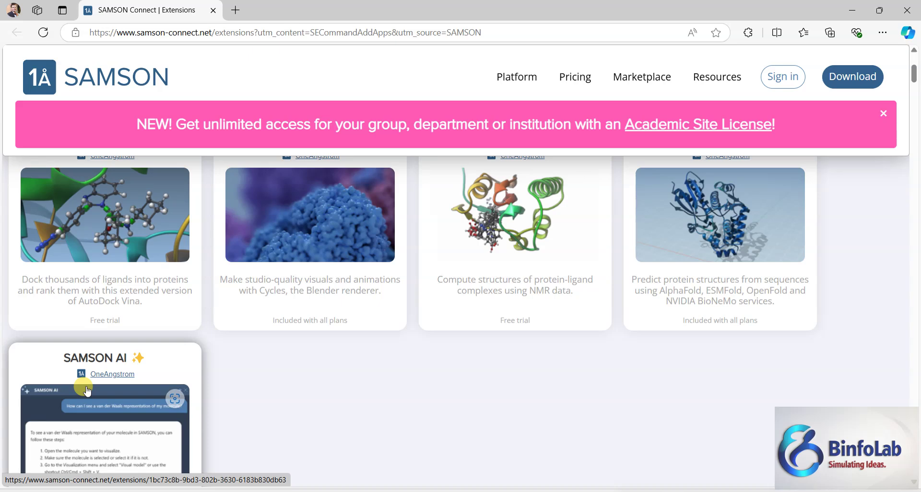
scroll(77, 312, "up", 3)
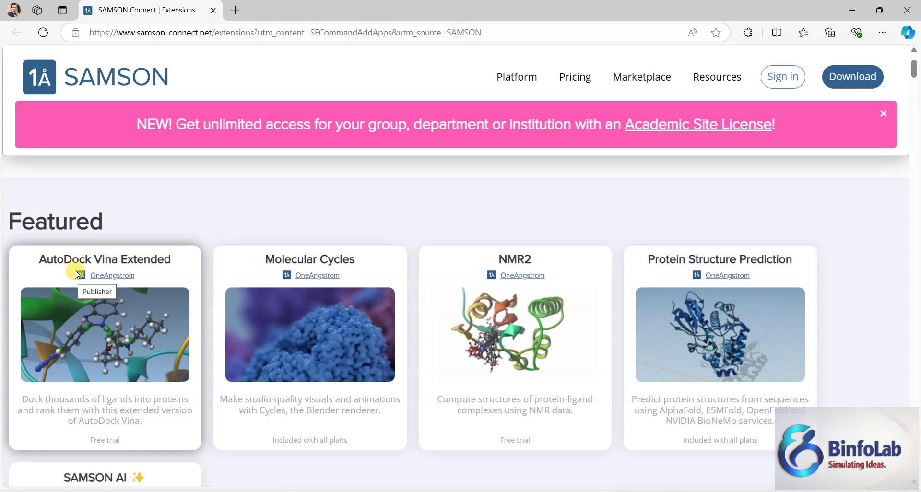
scroll(76, 272, "down", 3)
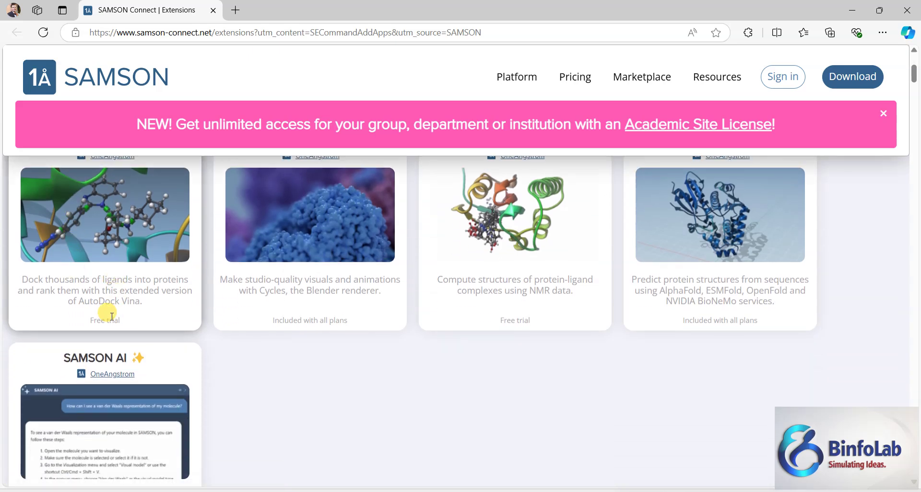
Open the AutoDock Vina Extended extension page in a new browser tab and skim its description, benefits and plans.
right_click(95, 241)
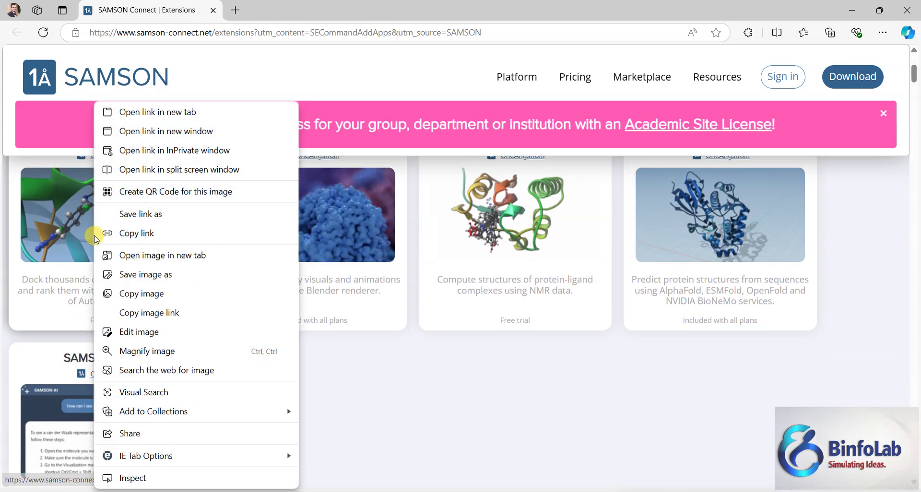
left_click(144, 111)
left_click(262, 10)
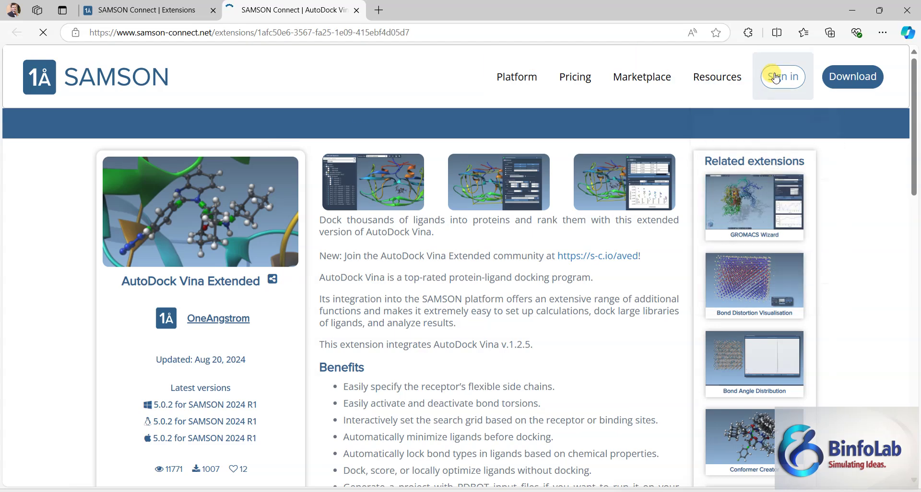
scroll(441, 293, "down", 5)
scroll(448, 295, "up", 5)
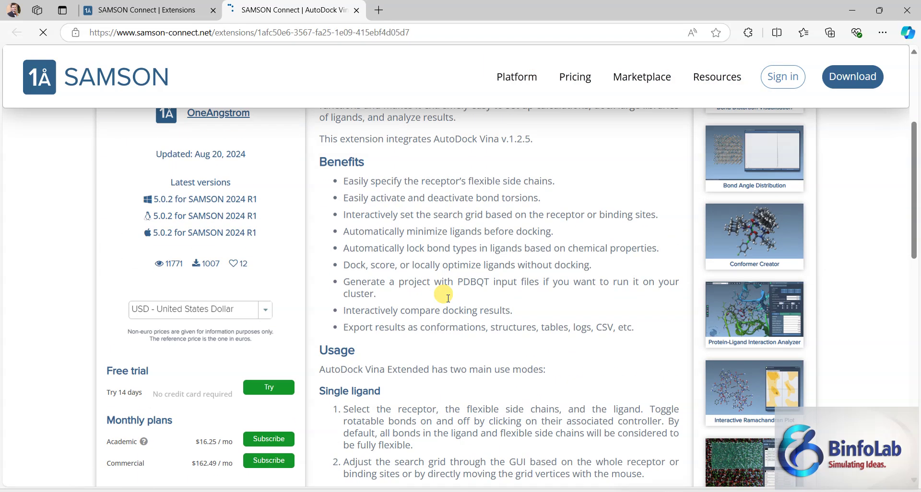
Sign in to SAMSON Connect and read the welcome page about the Professional plan trial.
left_click(776, 87)
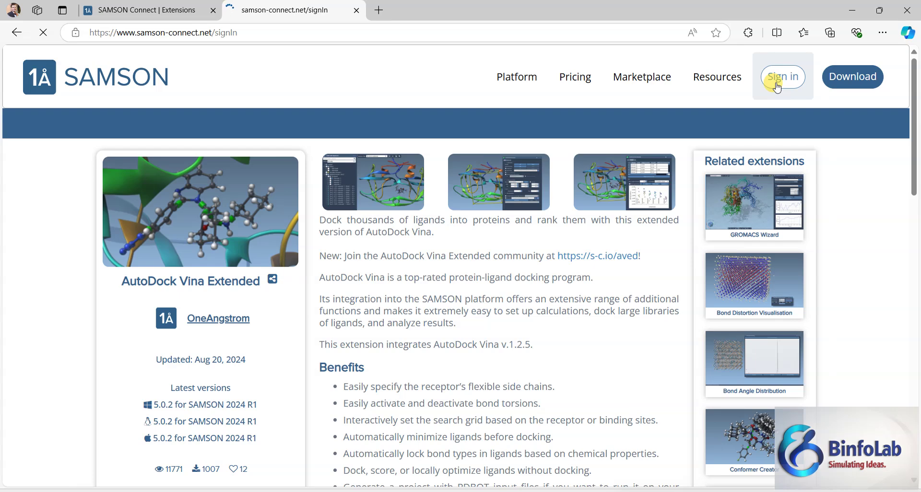
left_click(454, 366)
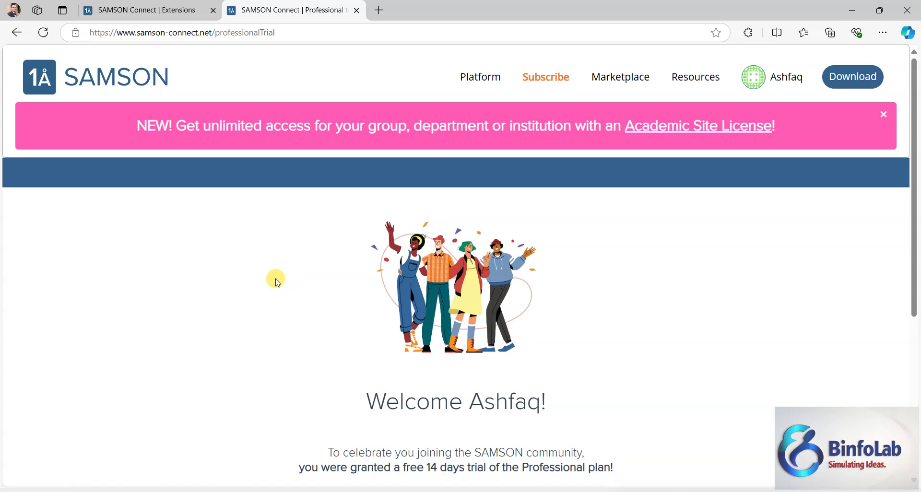
scroll(173, 336, "down", 5)
scroll(174, 337, "up", 2)
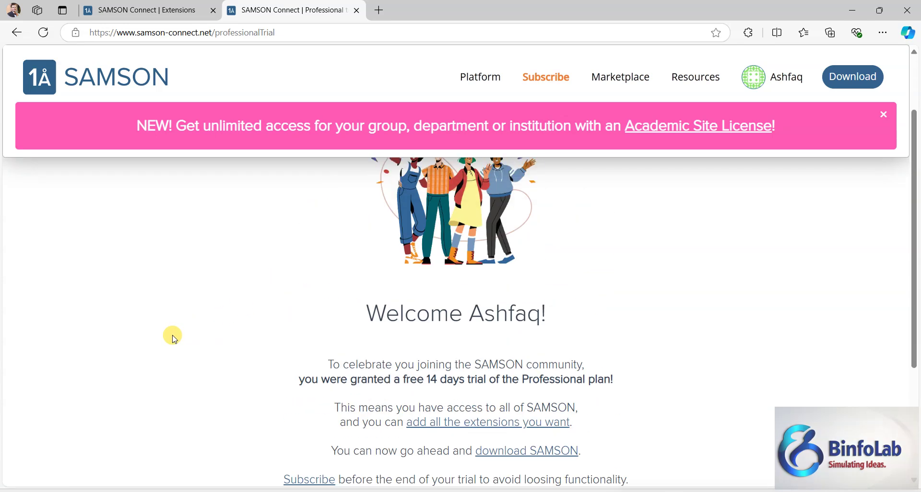
scroll(174, 337, "up", 2)
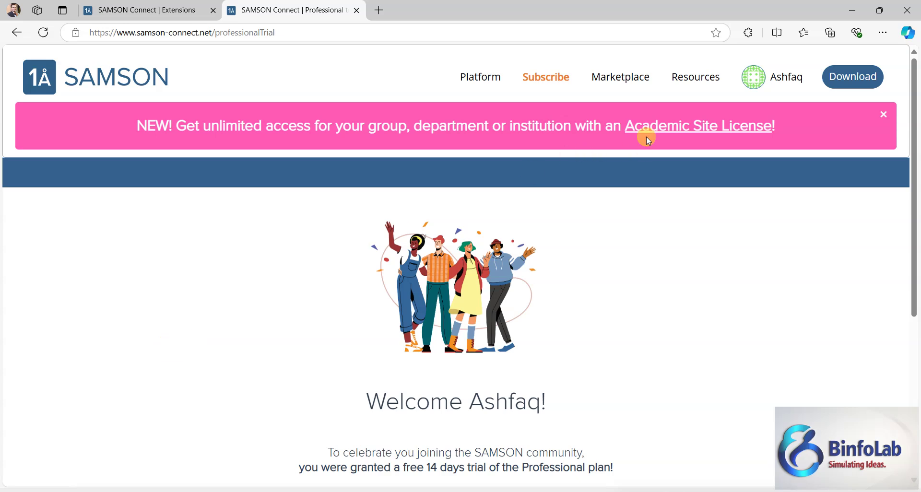
scroll(421, 228, "down", 3)
scroll(431, 179, "up", 3)
Return to the Extensions page, open AutoDock Vina Extended while signed in, and examine its free trial and subscription plans.
left_click(135, 11)
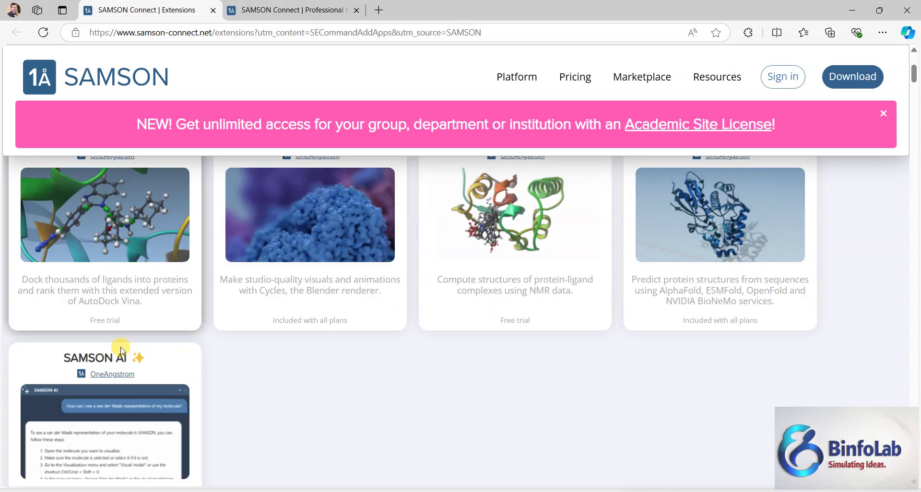
left_click(268, 15)
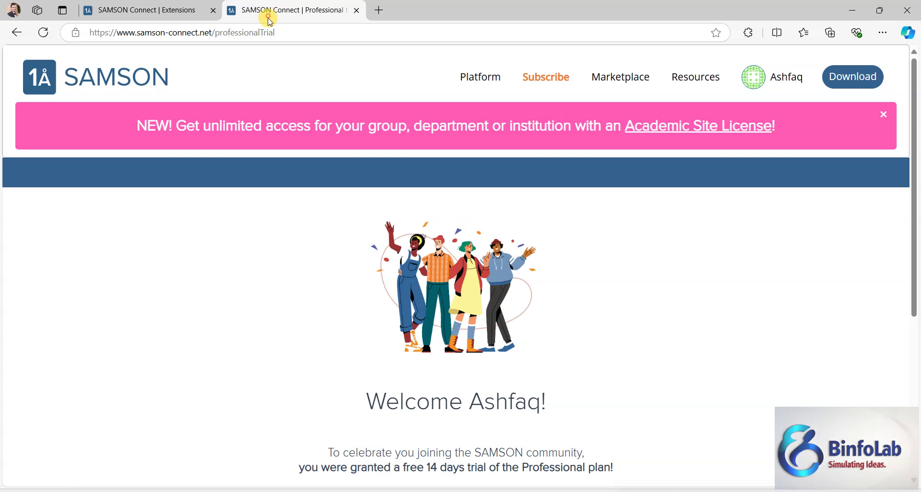
left_click(148, 10)
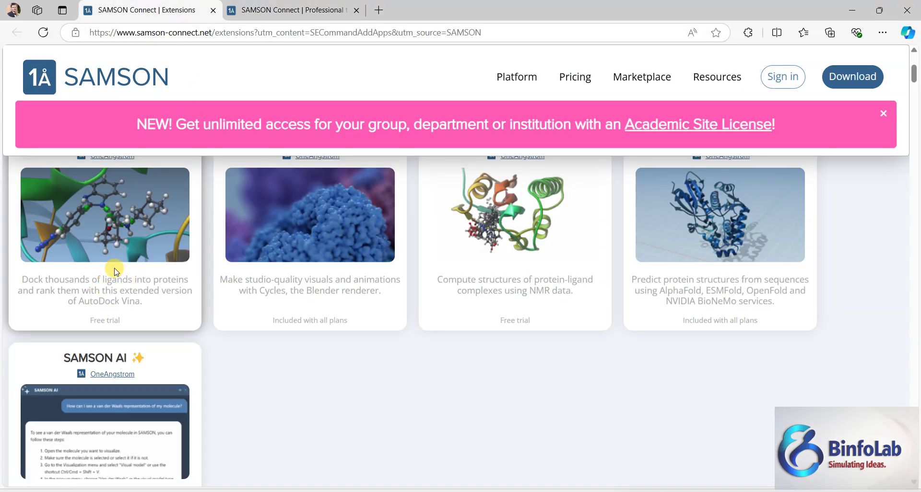
scroll(115, 271, "up", 2)
left_click(119, 305)
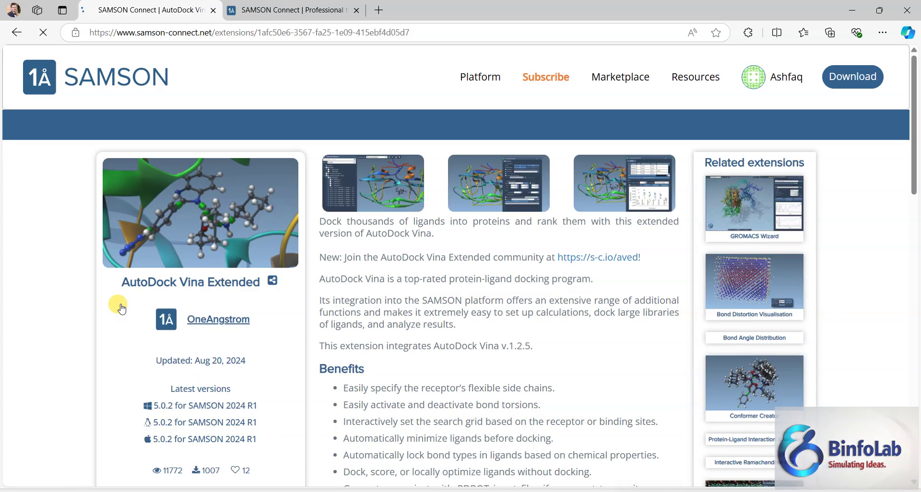
scroll(46, 391, "down", 3)
scroll(65, 379, "down", 3)
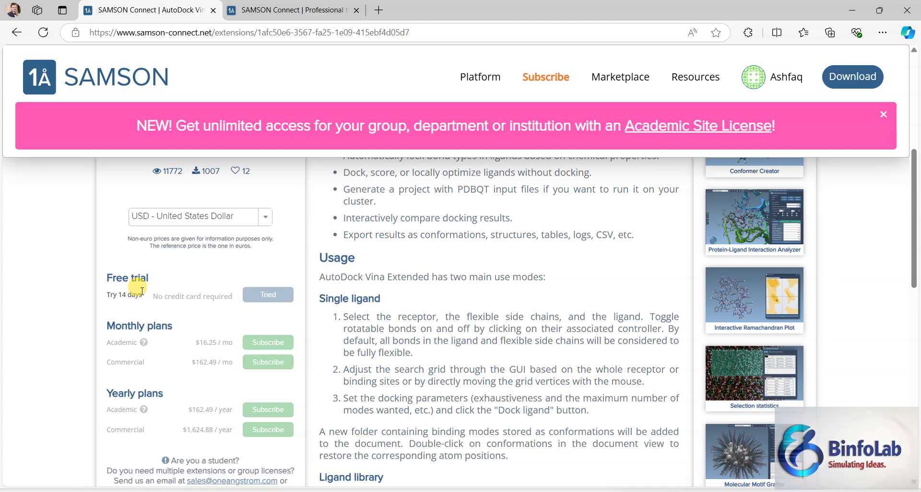
scroll(140, 315, "down", 1)
scroll(135, 332, "up", 8)
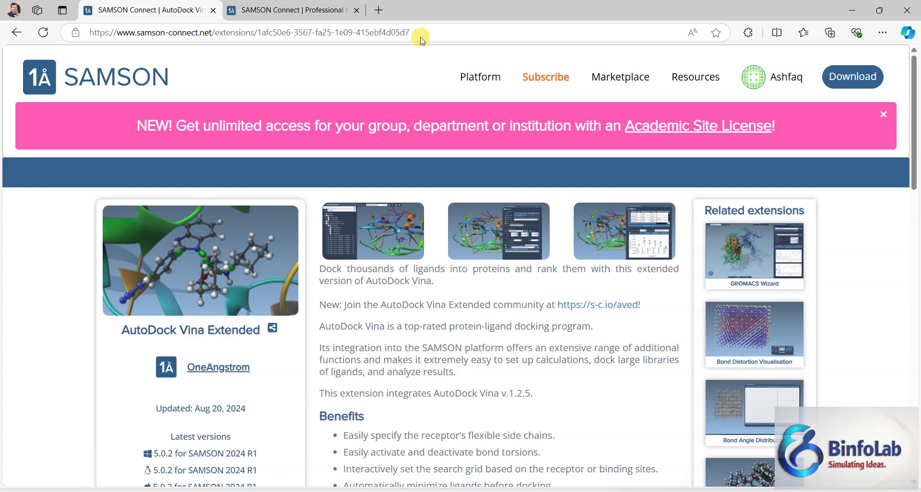
scroll(213, 345, "down", 5)
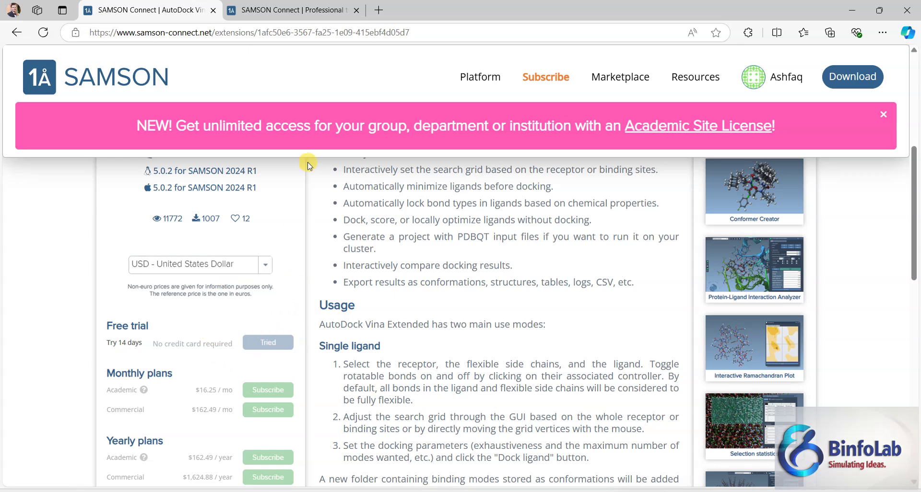
Switch back to SAMSON and open the AutoDock Vina Extended app from the installed apps.
left_click(297, 15)
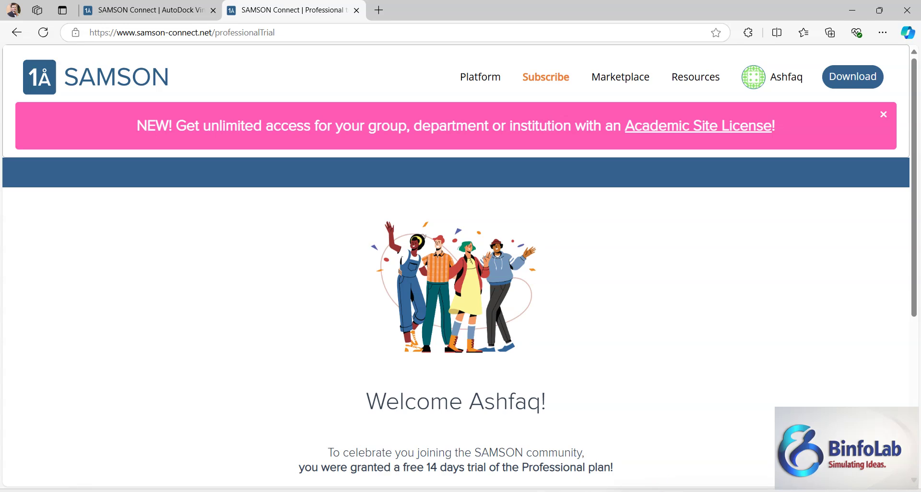
key("alt+Tab")
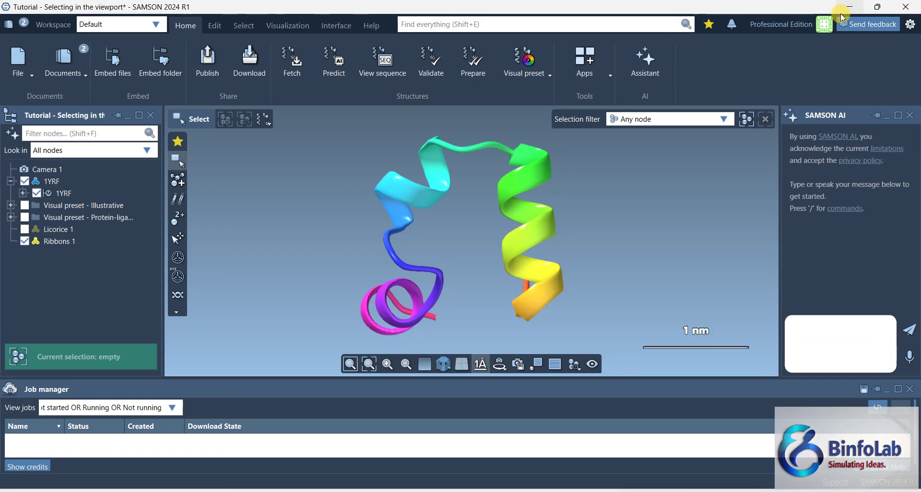
left_click(597, 79)
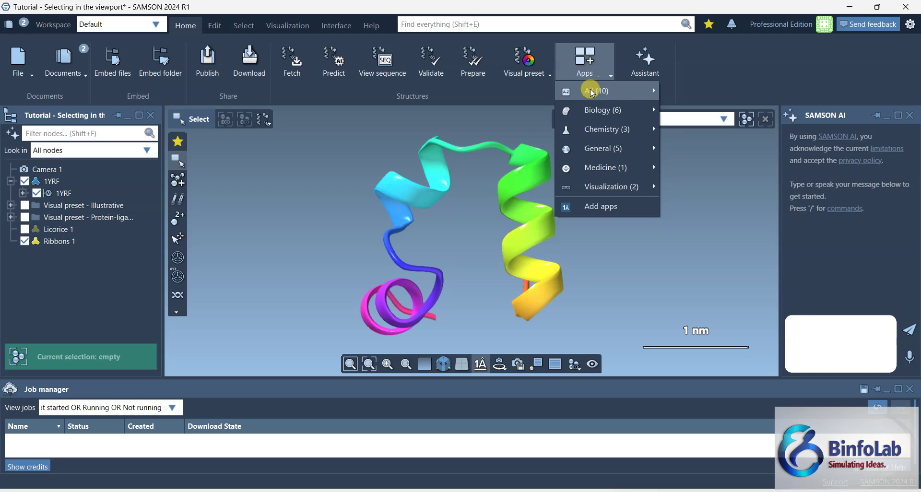
mouse_move(622, 95)
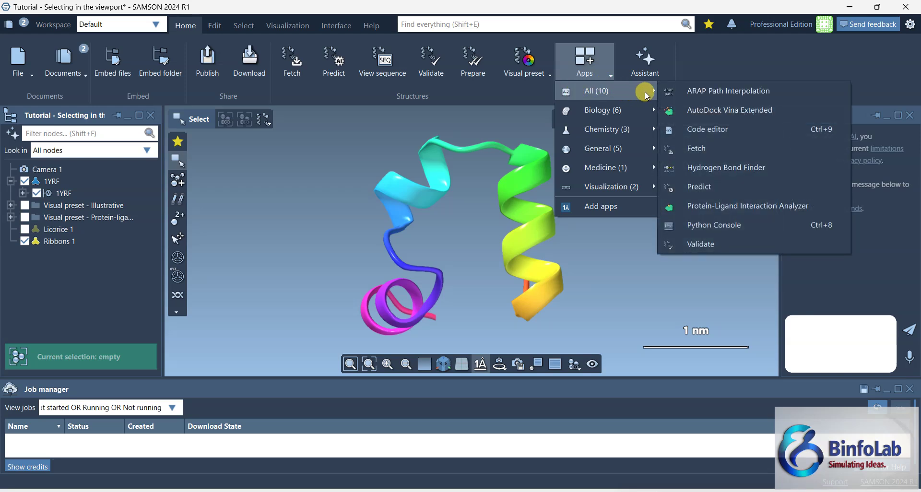
left_click(681, 111)
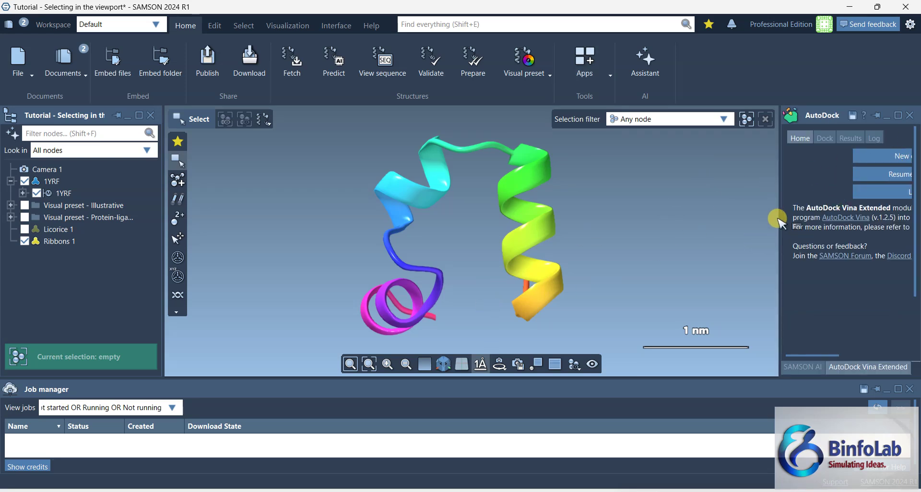
Widen the docked side panel moderately to view the docking project options, and close the AutoDock Vina Extended app.
left_click_drag(779, 218, 574, 209)
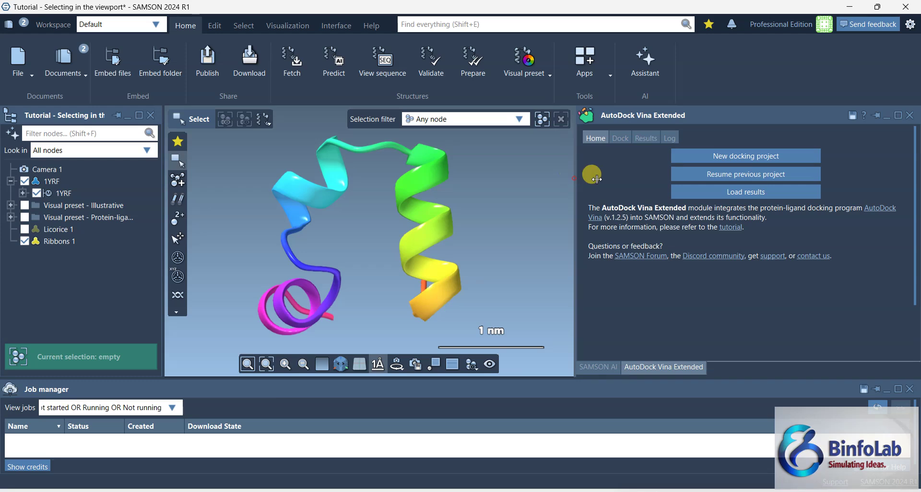
left_click_drag(573, 179, 690, 179)
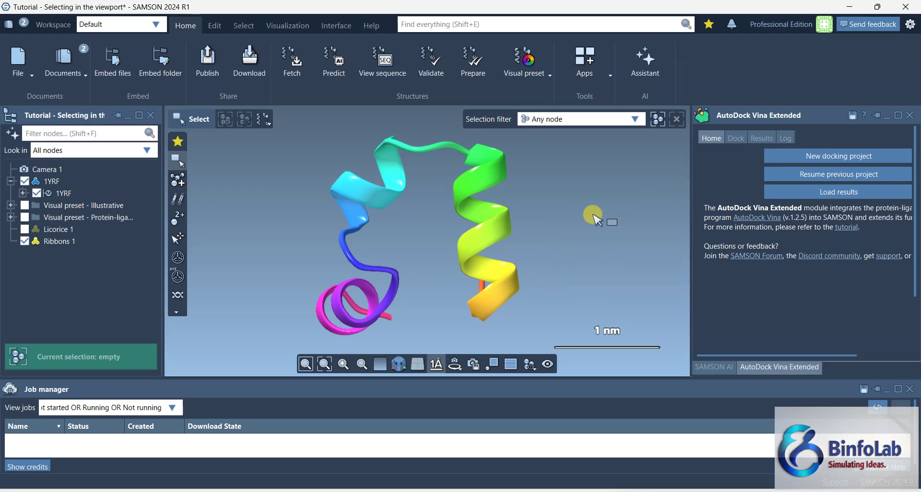
left_click(910, 116)
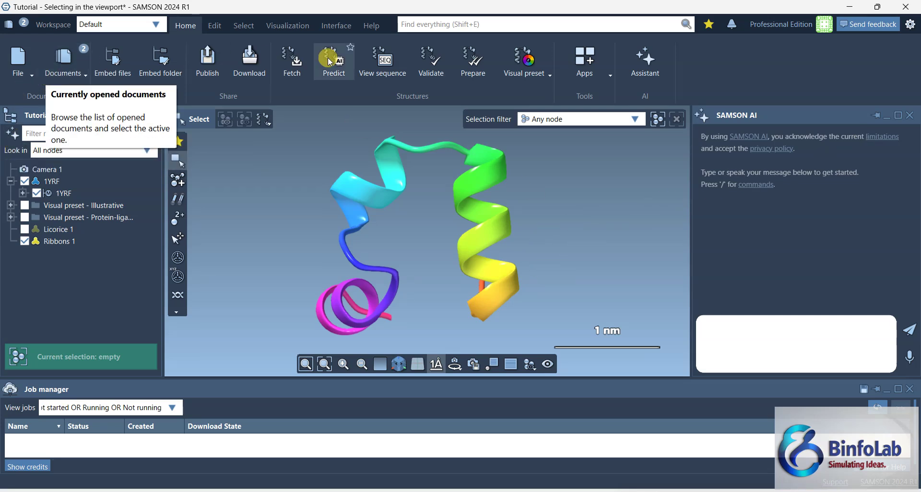
Show the AI assistant from the help commands and ask it "HOW TO USE AUTODOCK VINA?".
left_click(372, 28)
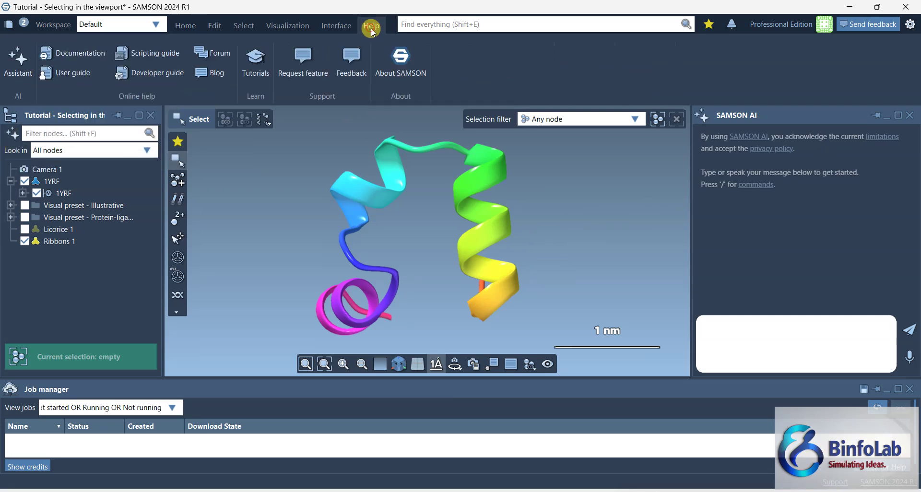
left_click(17, 68)
left_click(17, 68)
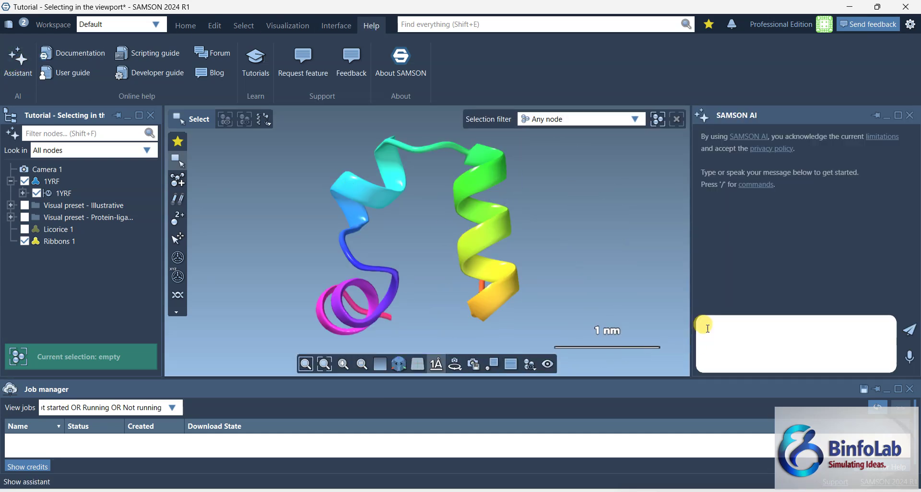
left_click(708, 330)
type("HOW T")
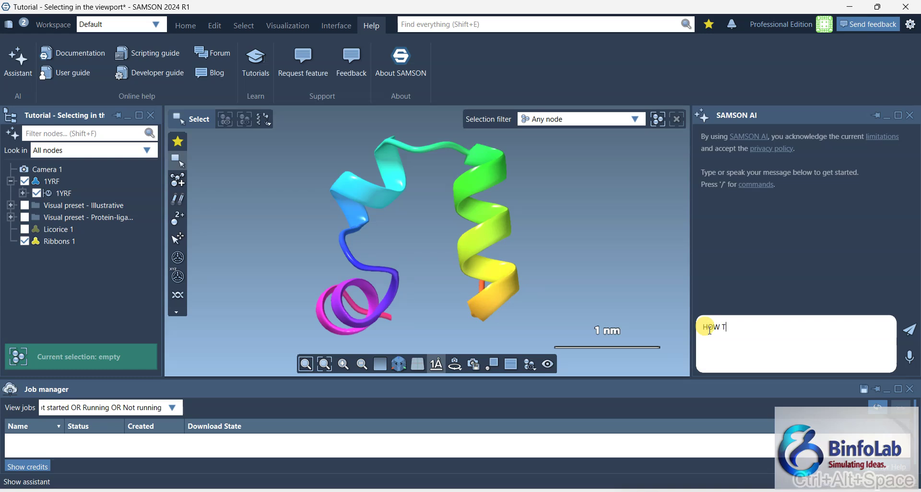
type("O USE AUTODOCK VINA")
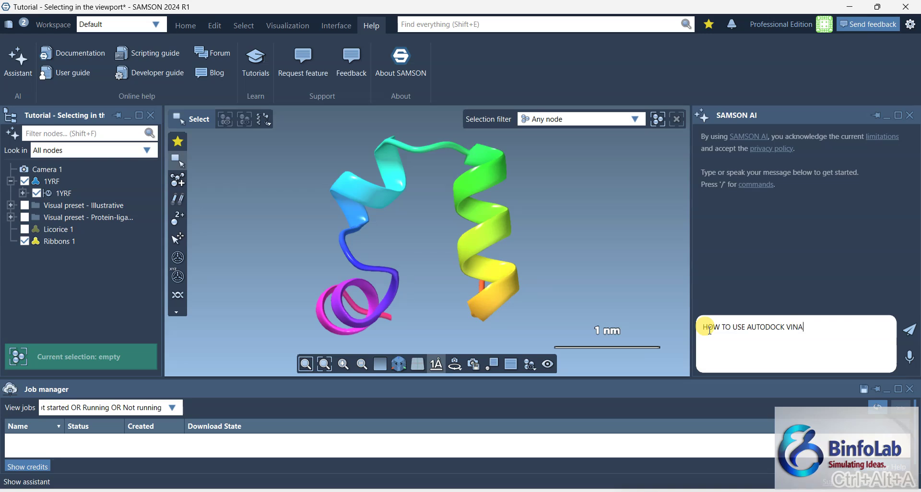
type("?")
key("Return")
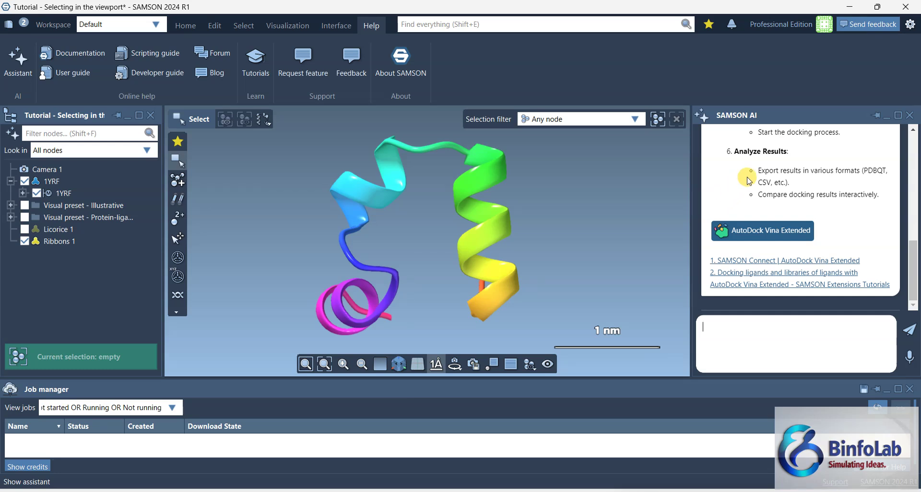
Read through the assistant's docking answer, open AutoDock Vina Extended from the answer's link and close the app again.
scroll(747, 224, "up", 6)
scroll(747, 225, "down", 6)
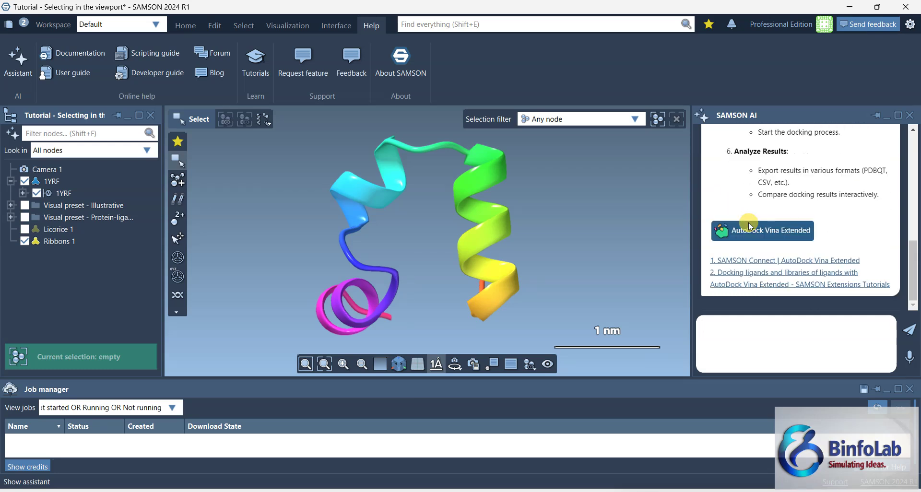
left_click(750, 231)
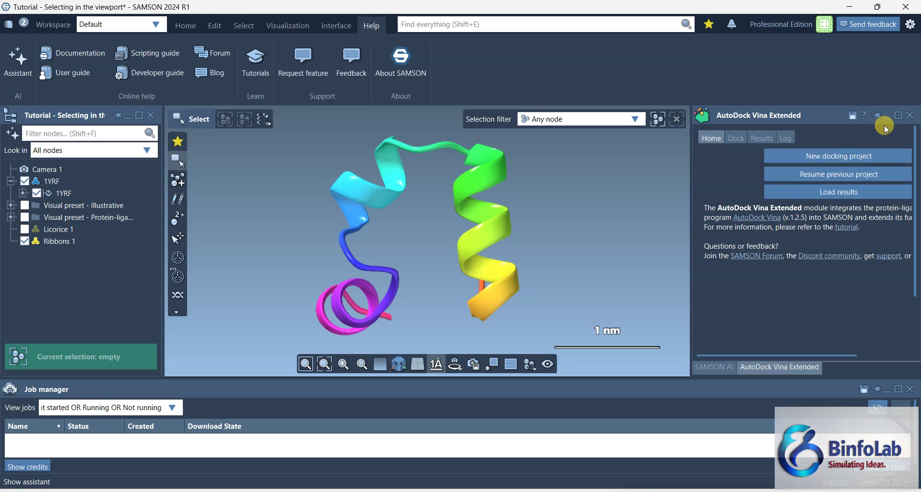
left_click(910, 115)
Ask the AI assistant "HOW TO UPLOAD A PDB STRUCTURE FROM PDB?".
left_click(744, 332)
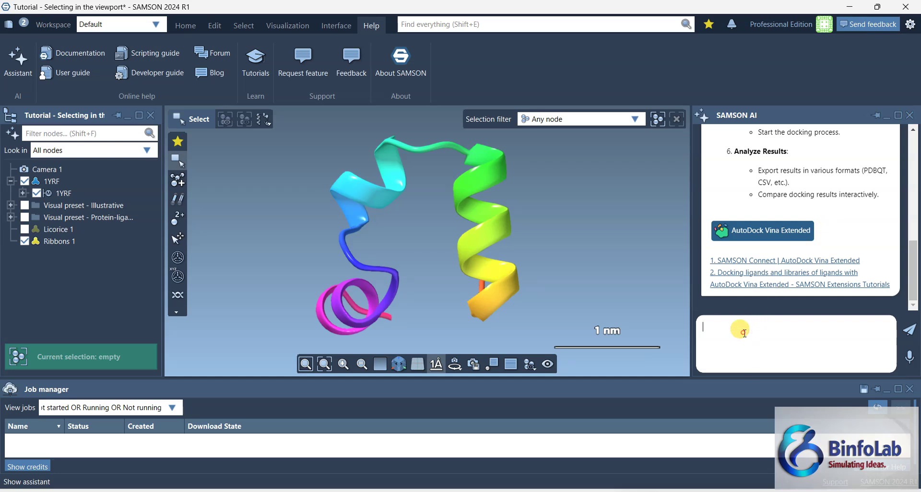
type("HOW TO ")
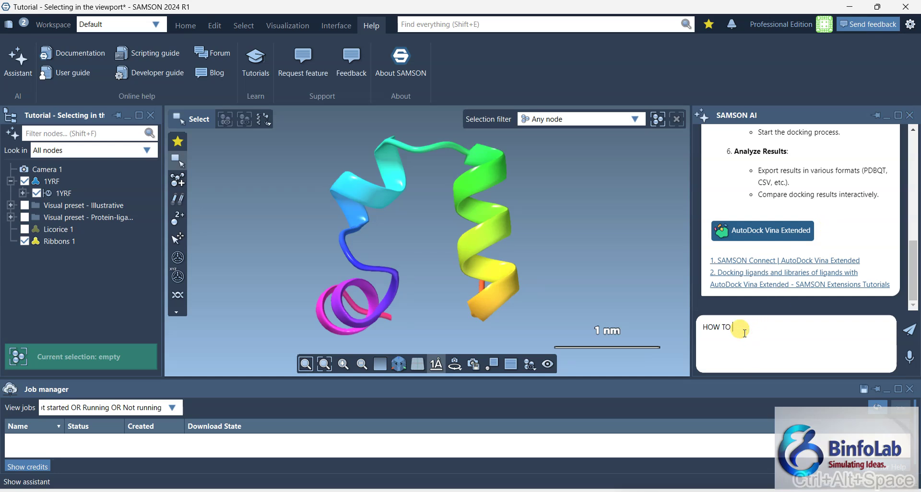
type("UPLOAD A")
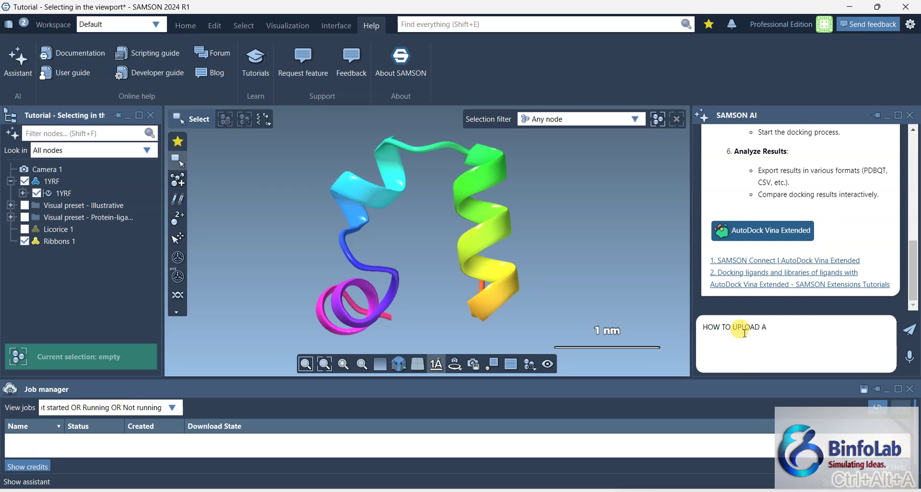
type(" PDB ST")
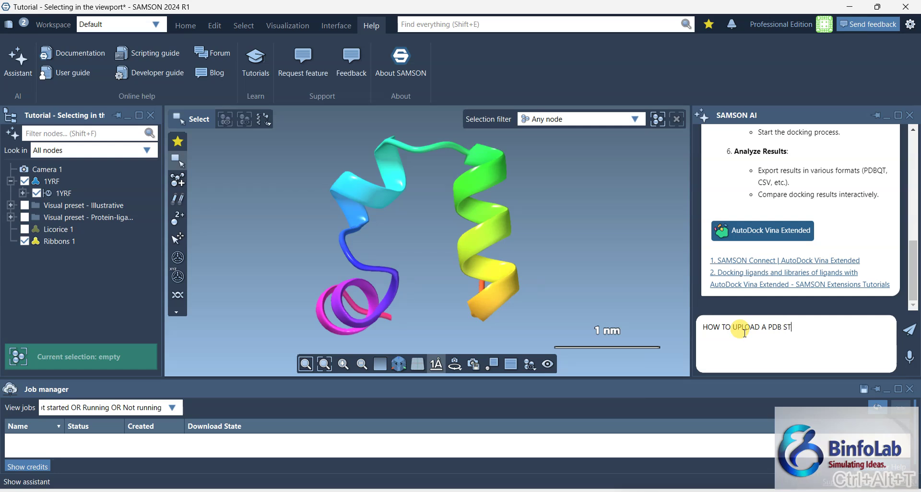
type("RUCTURE FROM ")
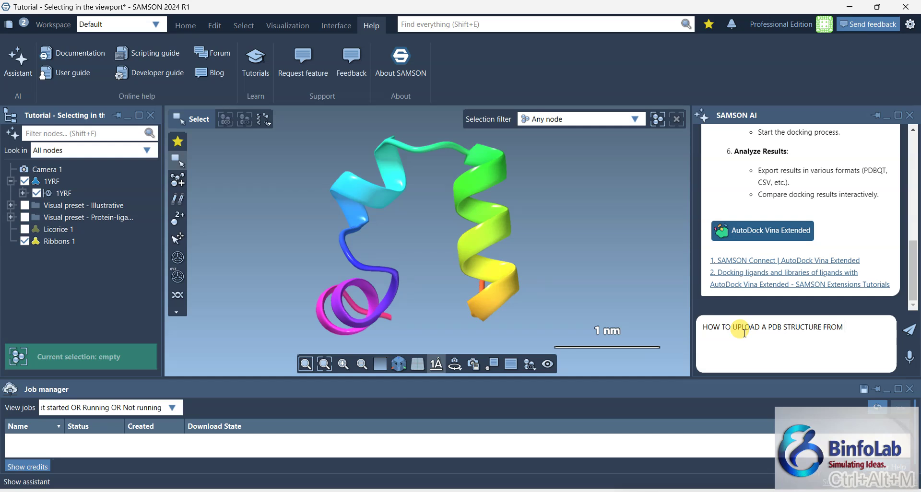
type("PDB?")
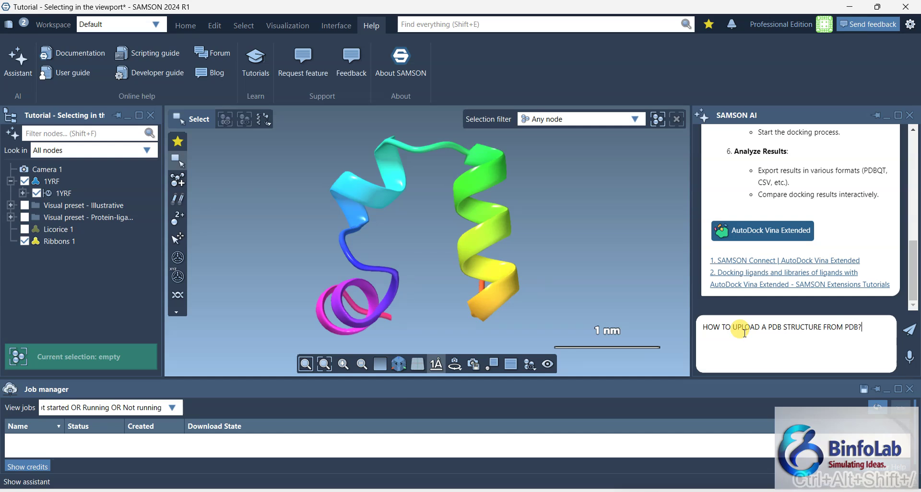
key("Return")
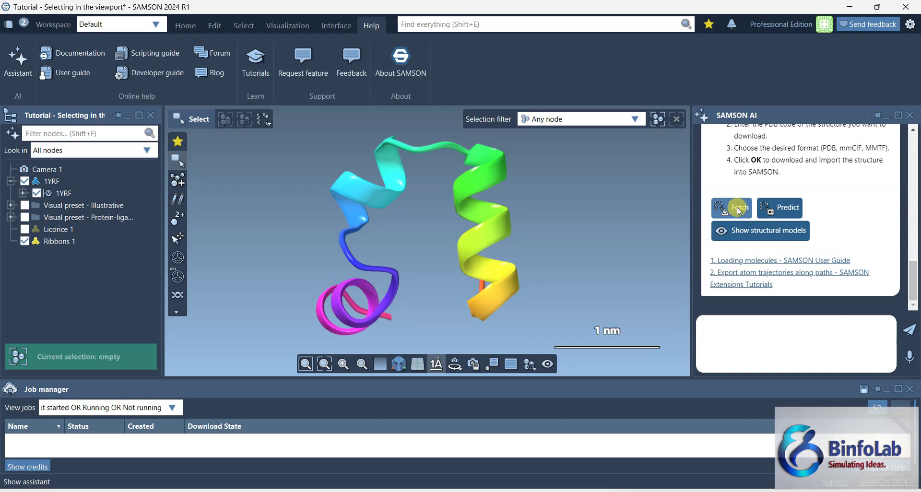
Read the assistant's PDB import steps, open Fetch Protein Structures from the answer's link and close it again.
scroll(748, 197, "up", 5)
scroll(758, 180, "down", 2)
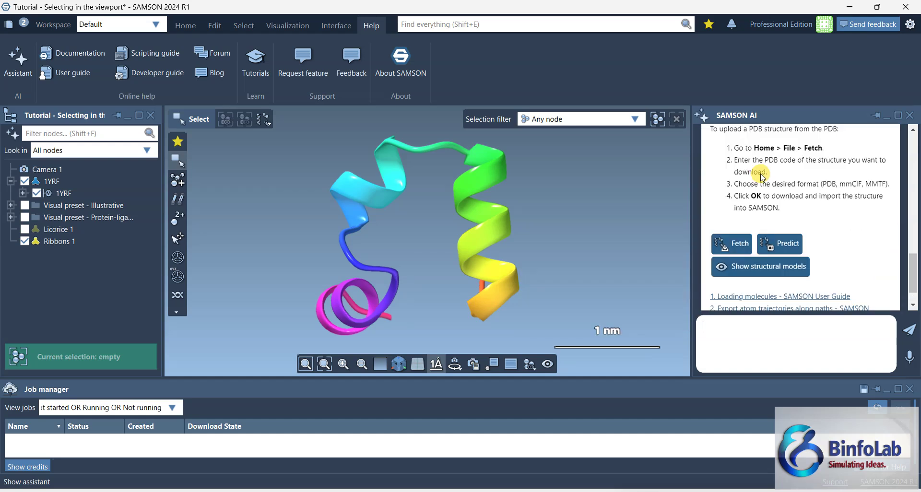
double_click(738, 184)
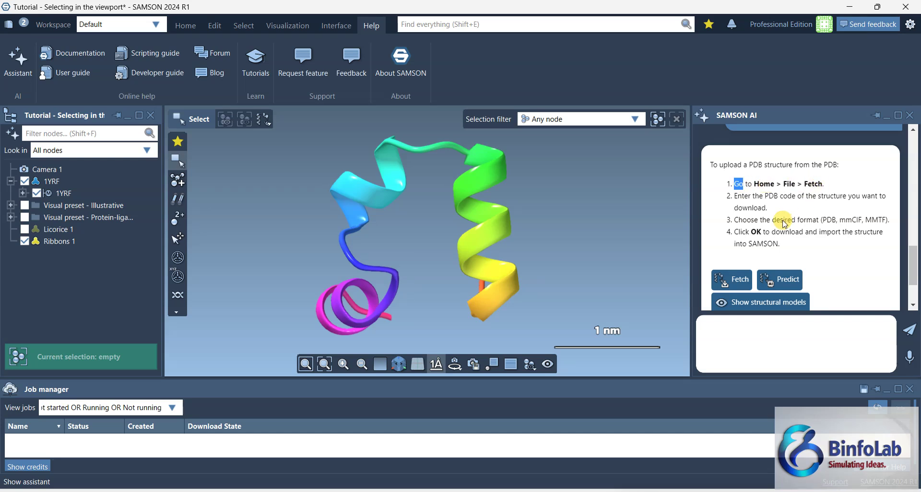
scroll(762, 225, "down", 1)
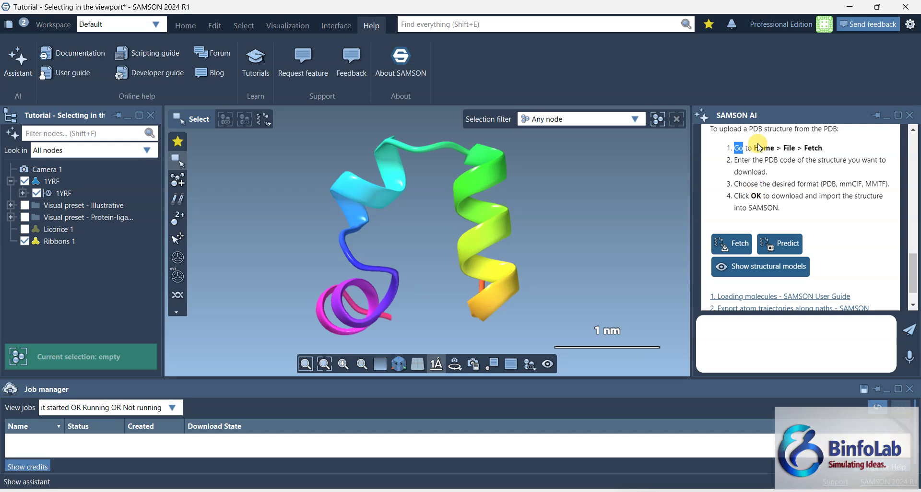
left_click(738, 242)
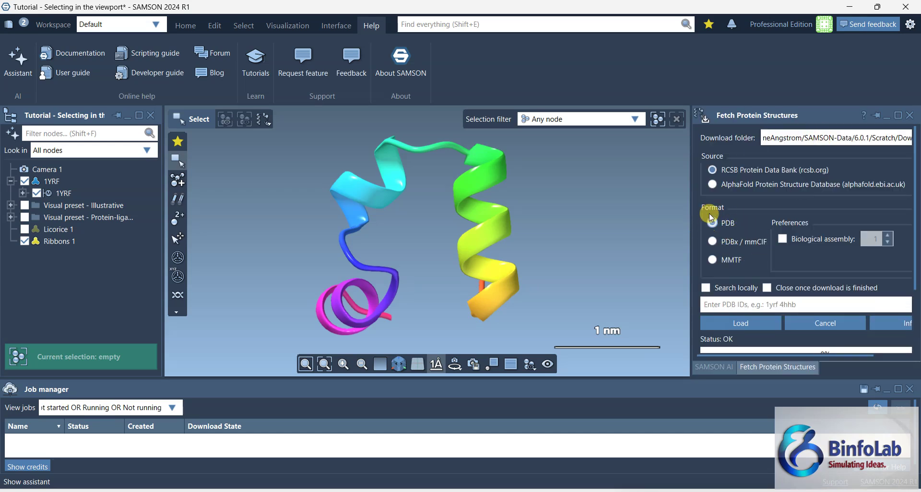
left_click(911, 116)
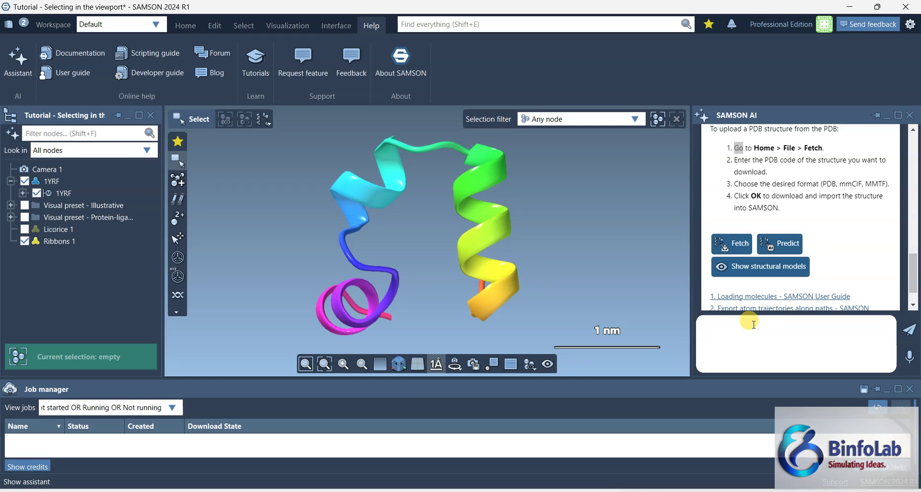
Have the assistant execute the action "/do van der waal in red color" on the molecule.
type("/")
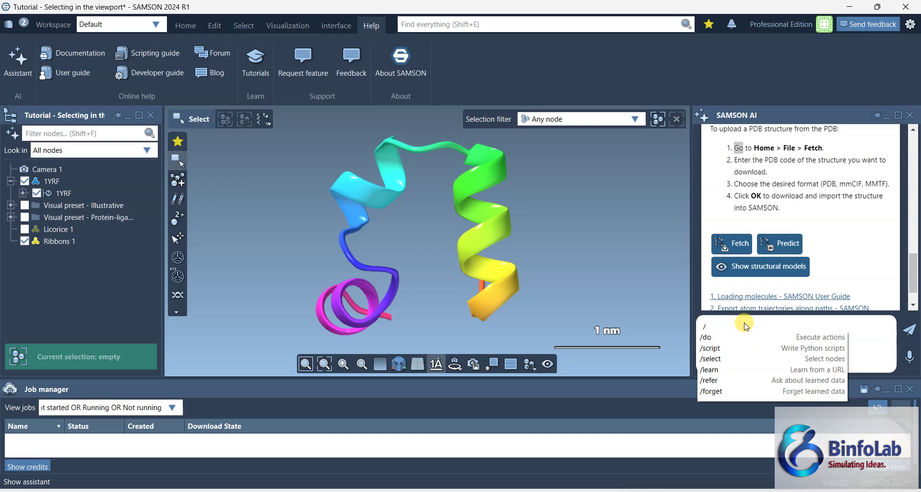
key("ctrl+alt+Caps_Lock")
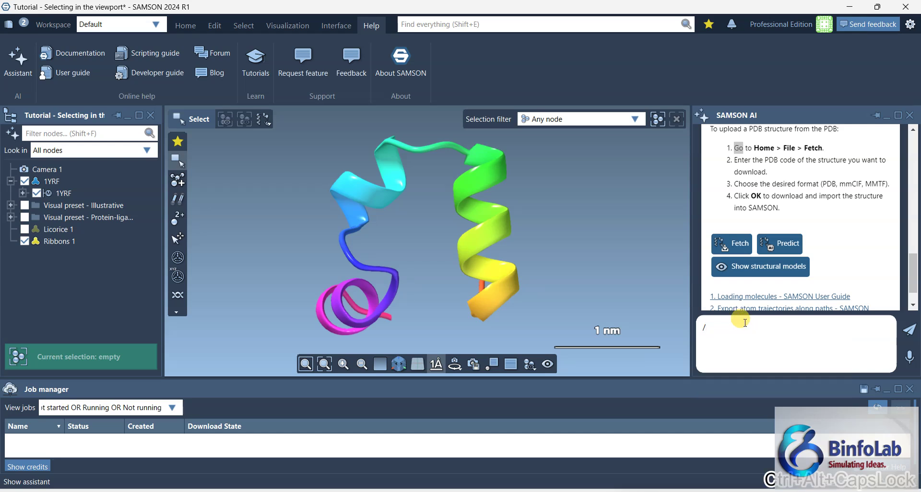
type("do")
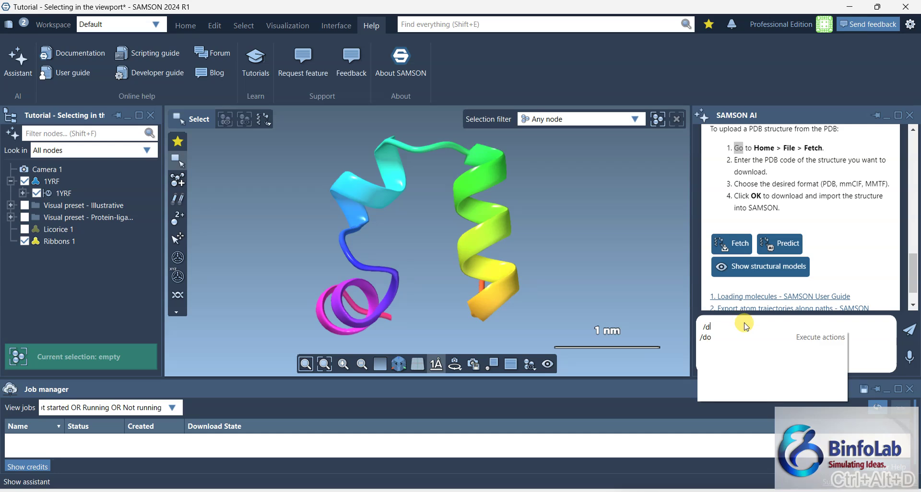
key("ctrl+alt+space")
type("van ")
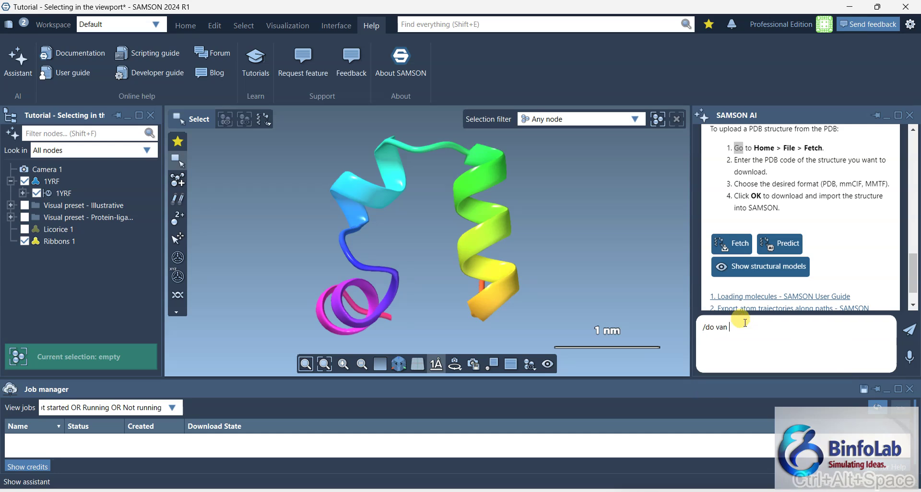
type("der wa")
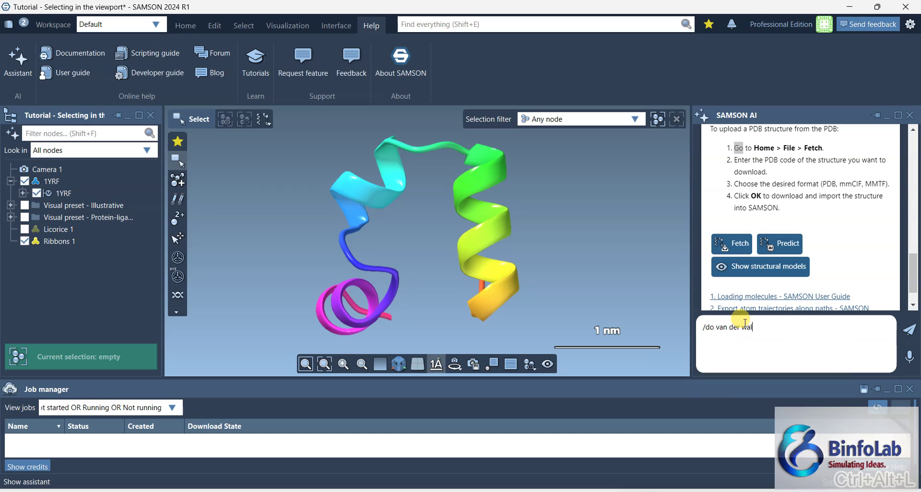
type("al in red color")
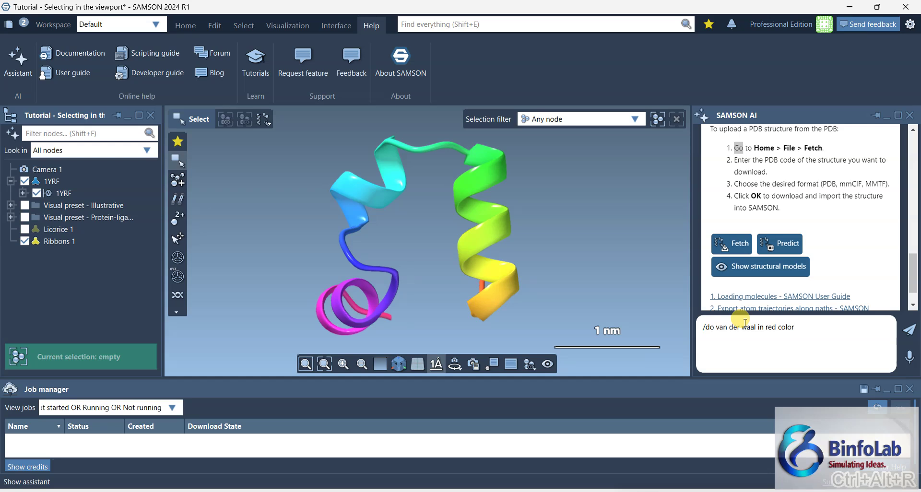
left_click(911, 333)
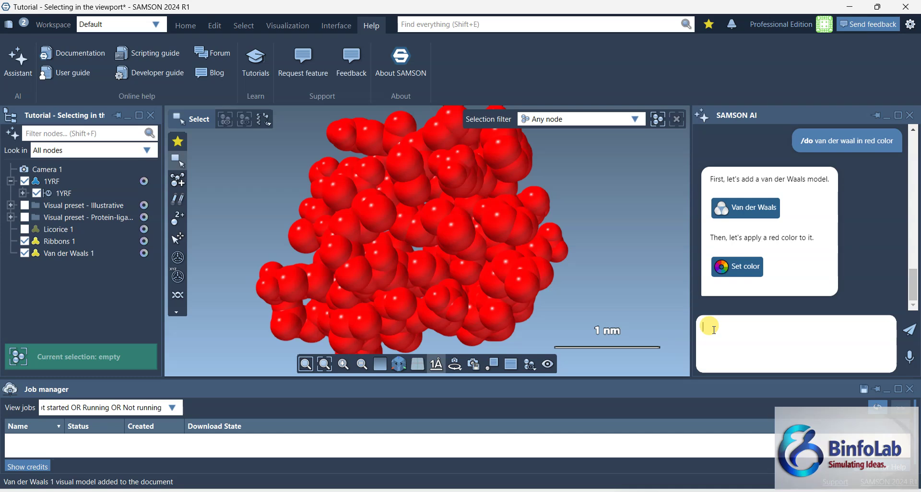
Ask the AI assistant "how to use GROMACS".
type("ho")
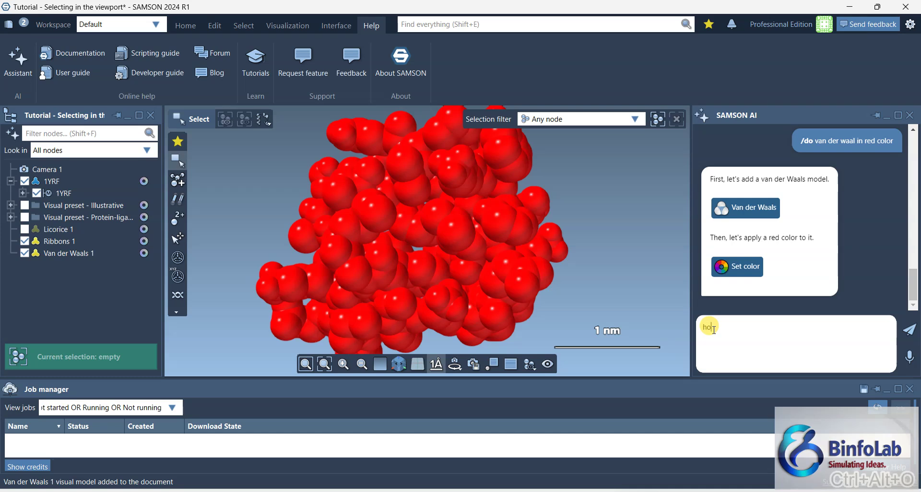
type("w to use GROMACS")
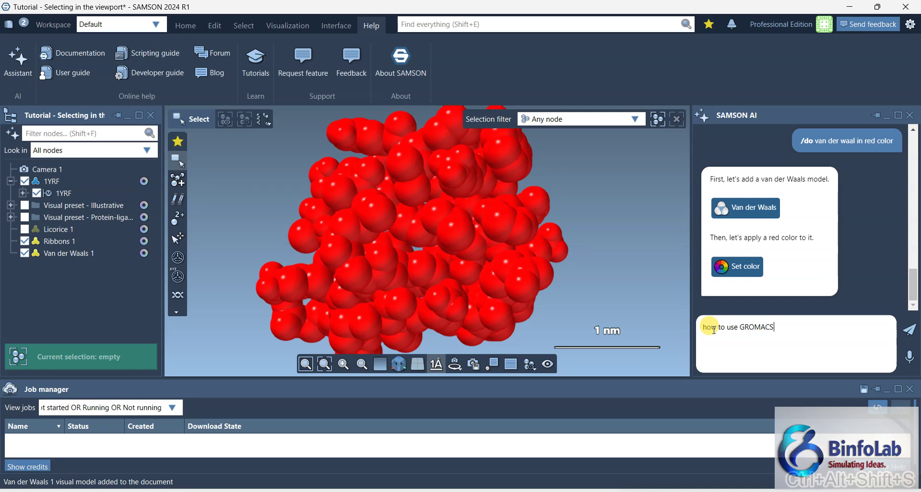
key("ctrl+alt+Return")
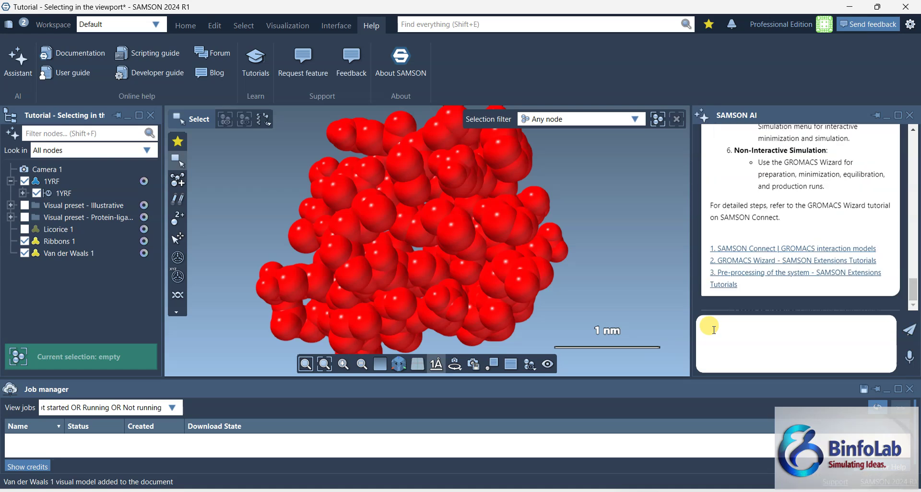
Read through the assistant's GROMACS answer and look over the categories of installed apps.
scroll(766, 192, "up", 6)
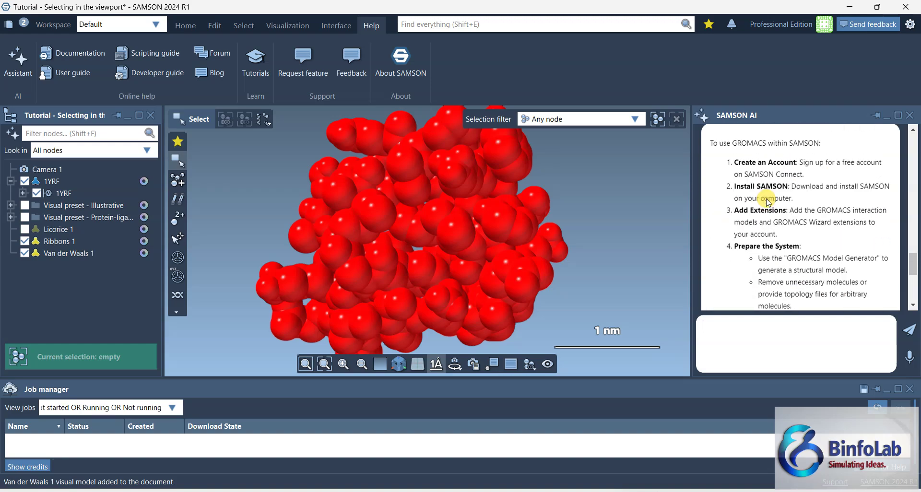
scroll(767, 200, "down", 3)
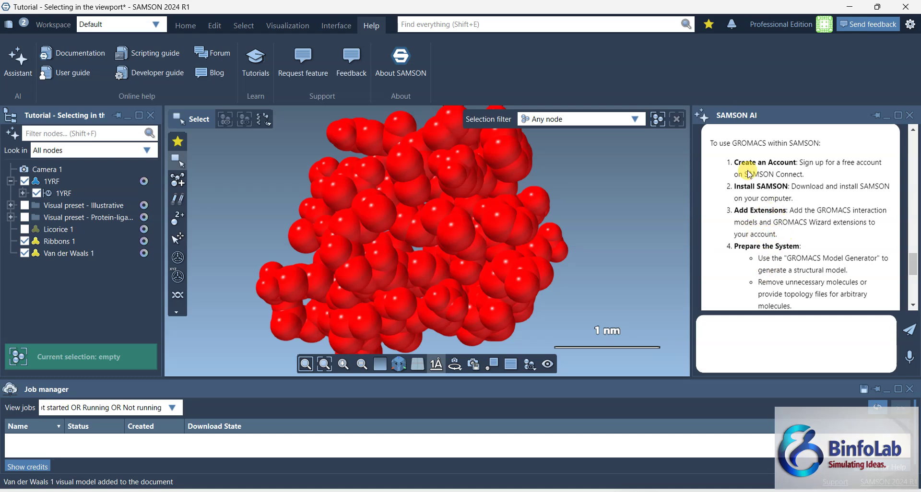
left_click(187, 28)
left_click(596, 74)
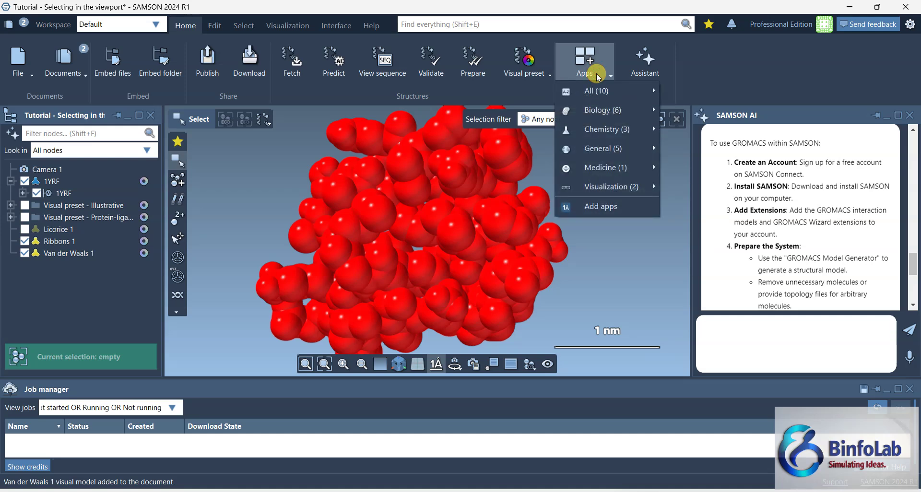
left_click(605, 265)
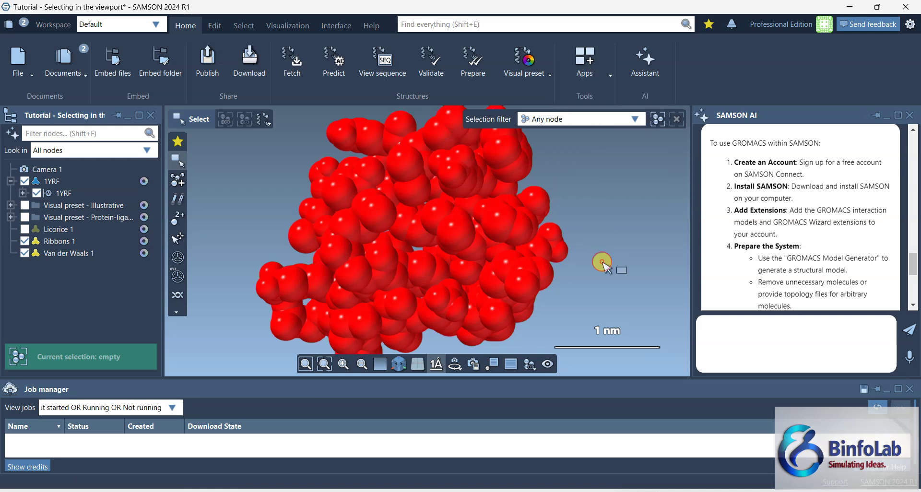
scroll(789, 264, "down", 2)
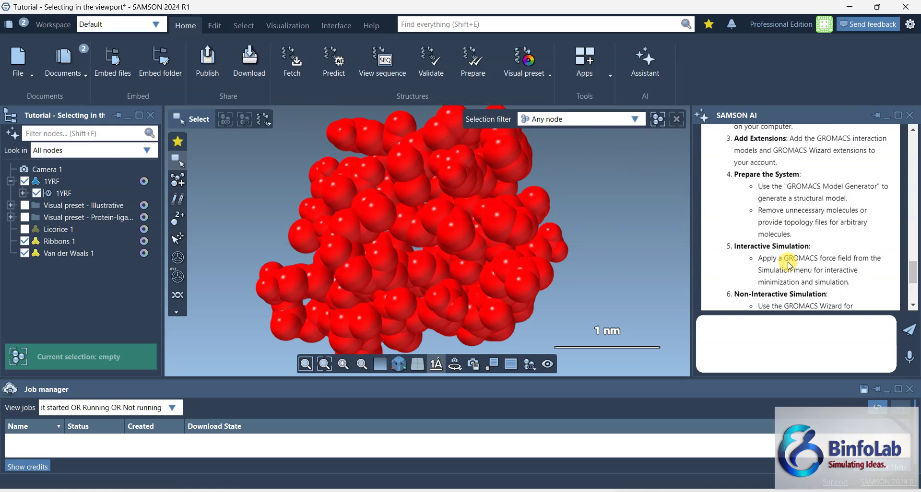